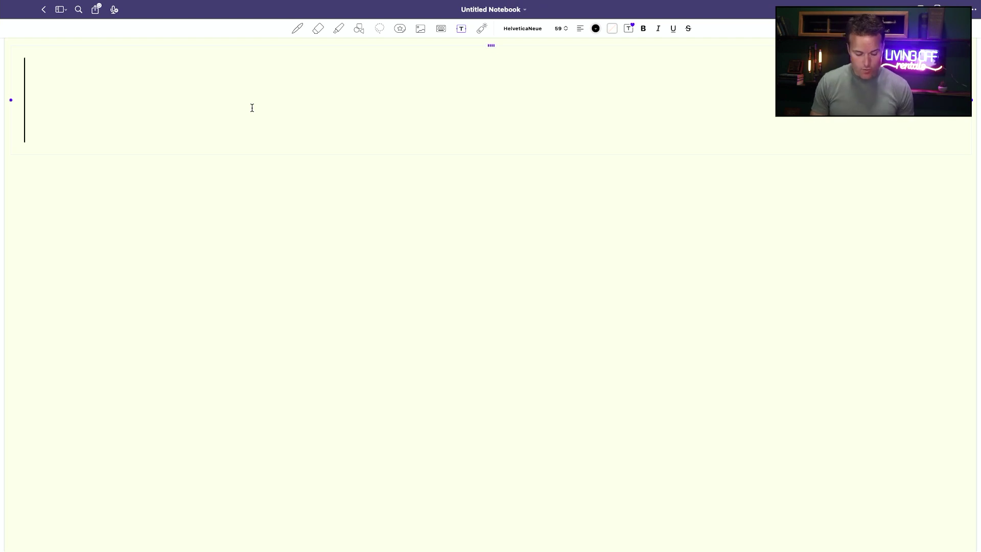
# Step: Type '$1,000/$100,000 = 1% G' as the first line, then start a new line below it
pyautogui.write('$1,0')
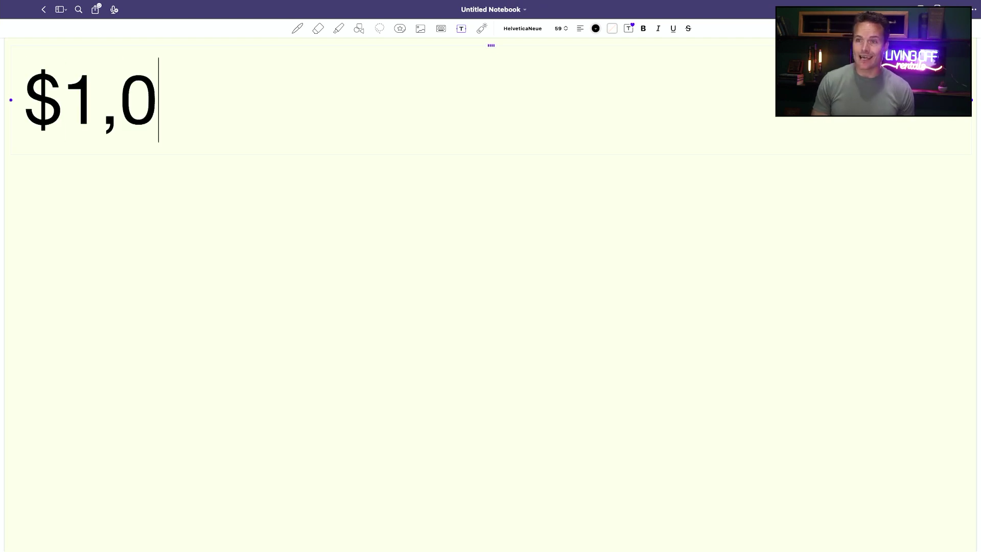
pyautogui.write('00')
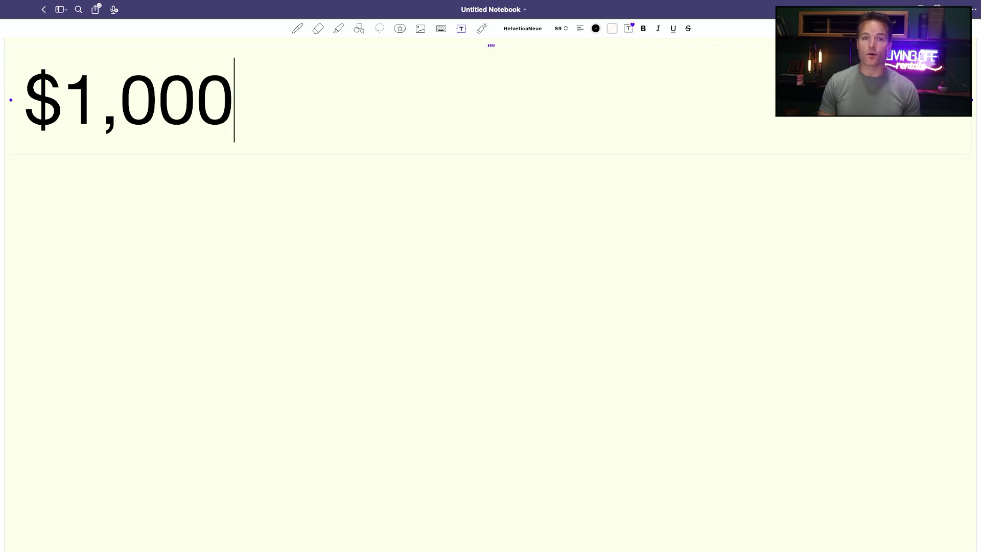
pyautogui.write('/')
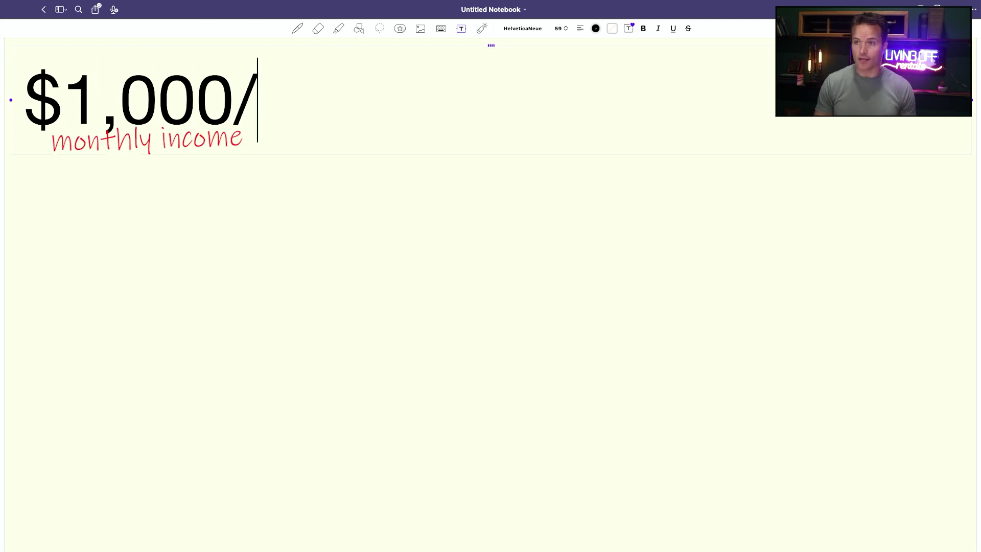
pyautogui.write('$10')
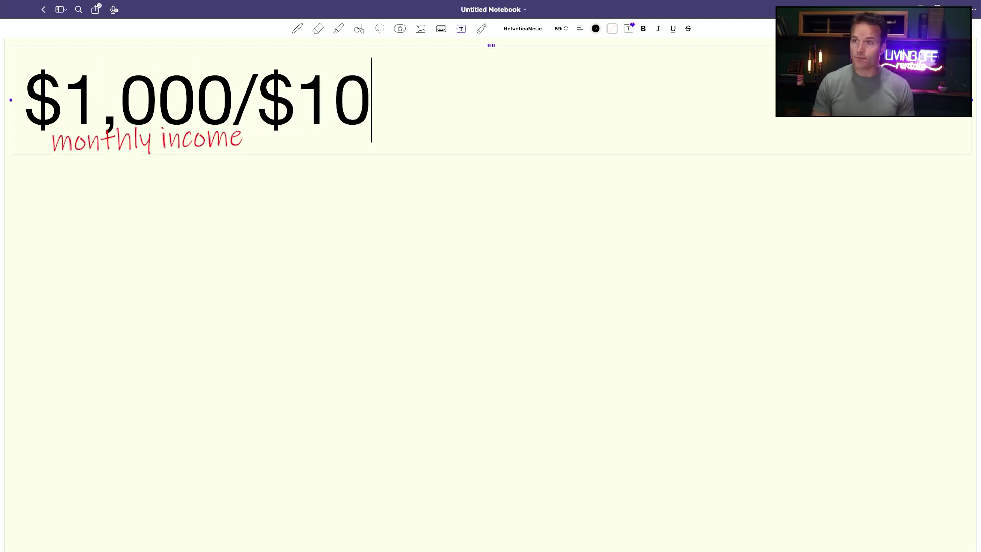
pyautogui.write('0,000 = ')
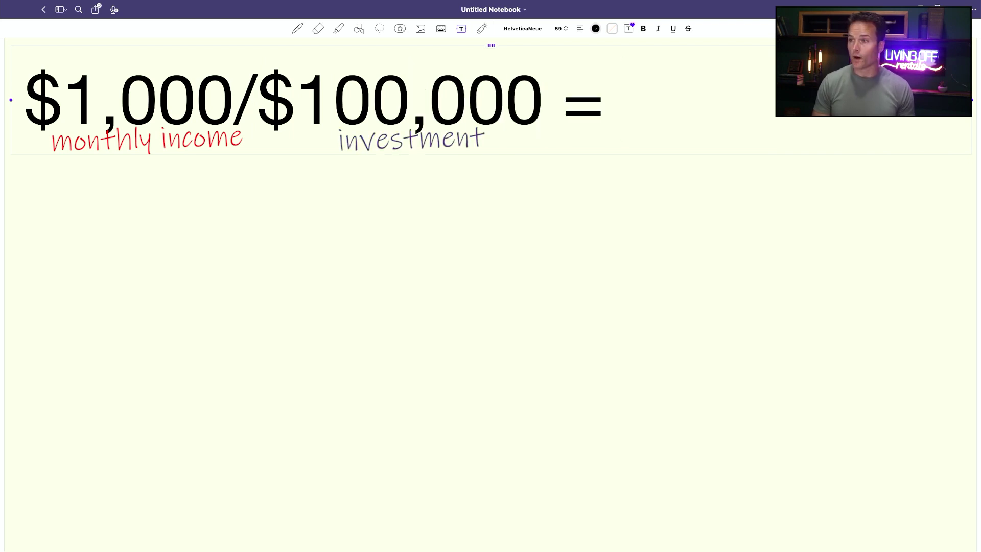
pyautogui.write('1%')
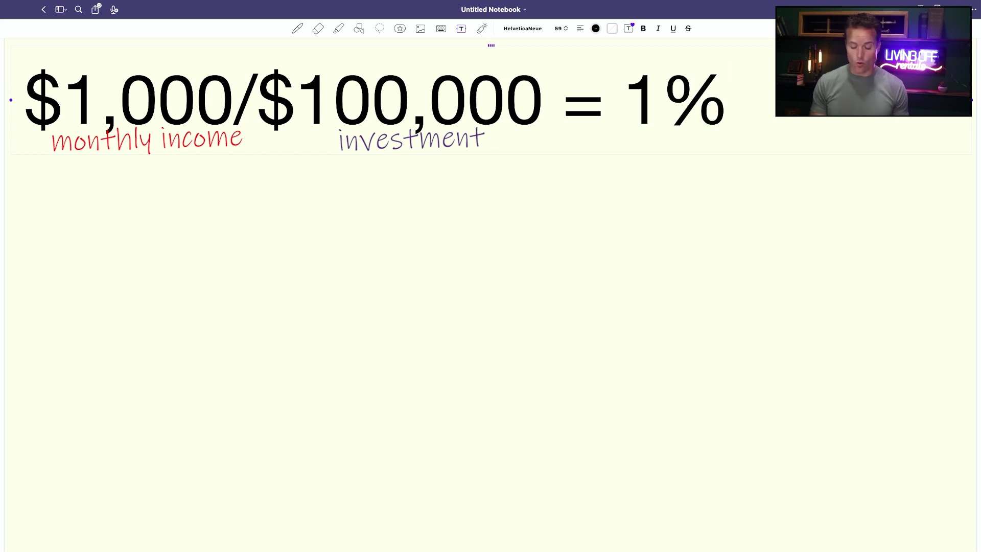
pyautogui.write(' Gross')
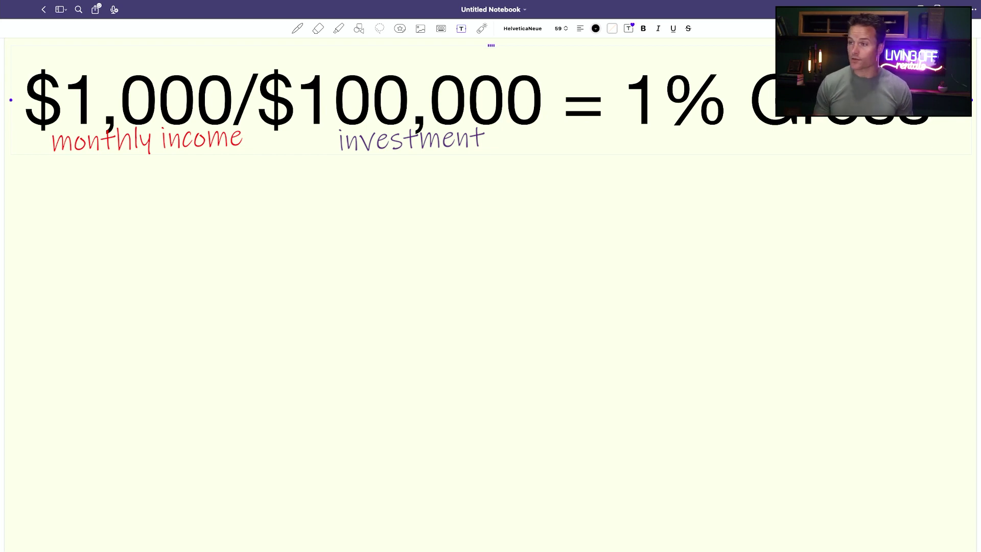
pyautogui.press('Return')
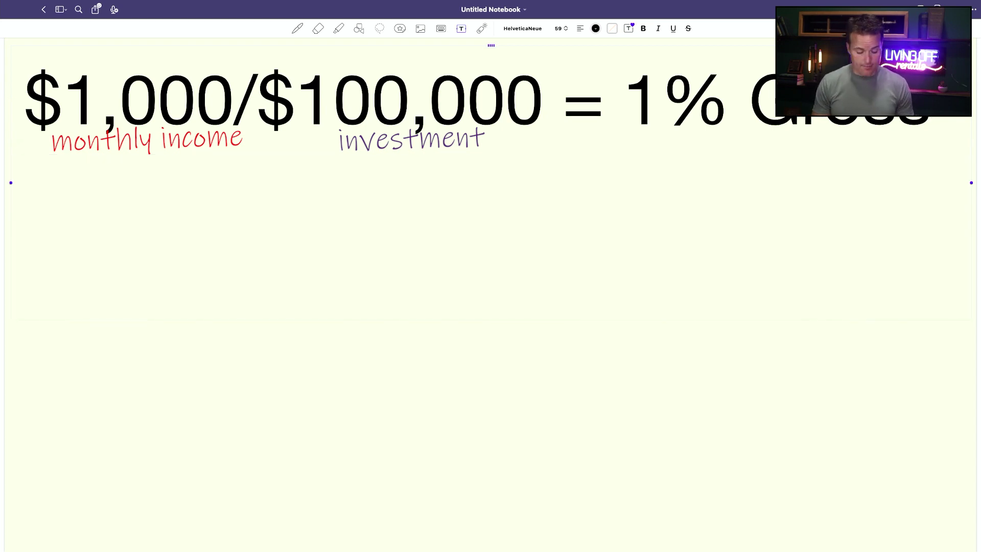
# Step: Type '$2,000/$200,000 = 1%' on the new line and place the cursor on the blank line above
pyautogui.write('$2')
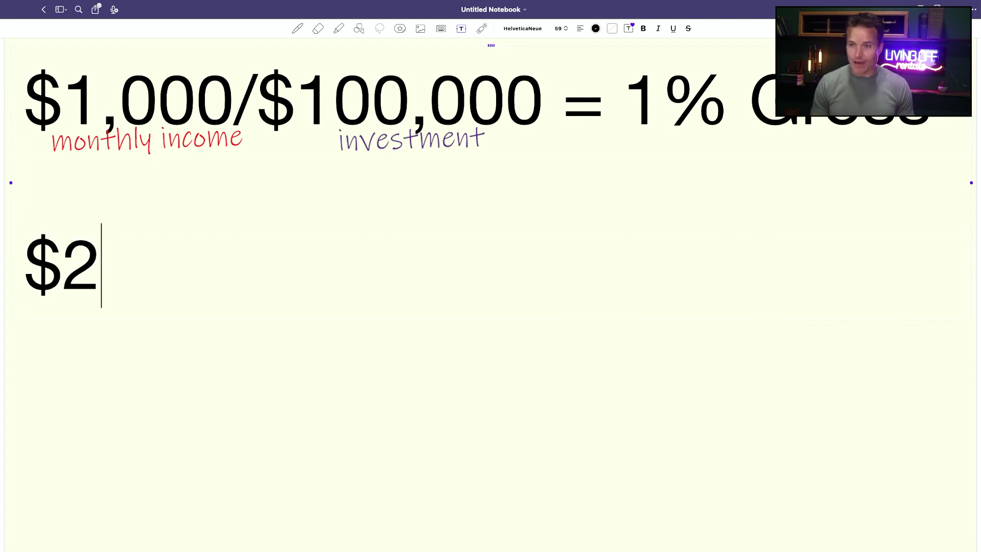
pyautogui.write(',000')
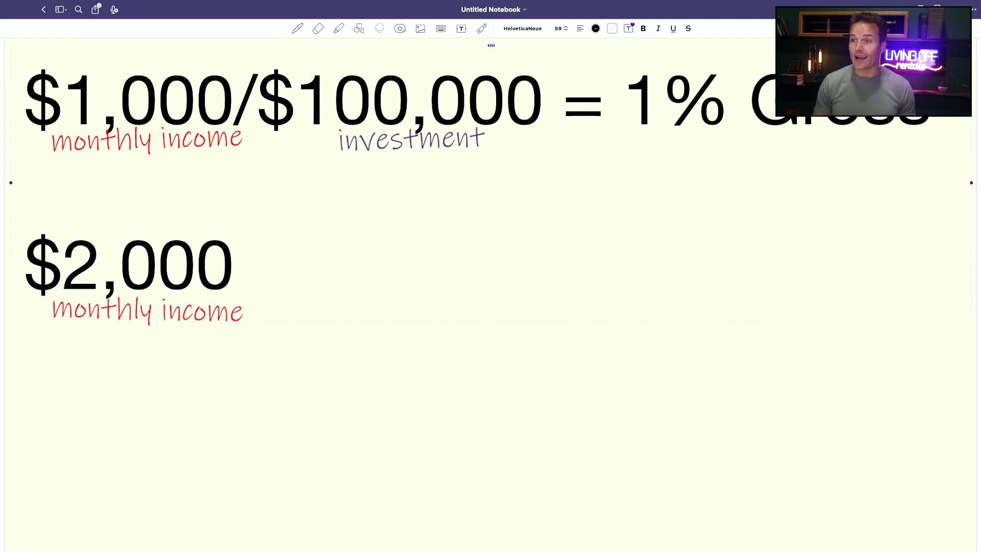
pyautogui.write('/')
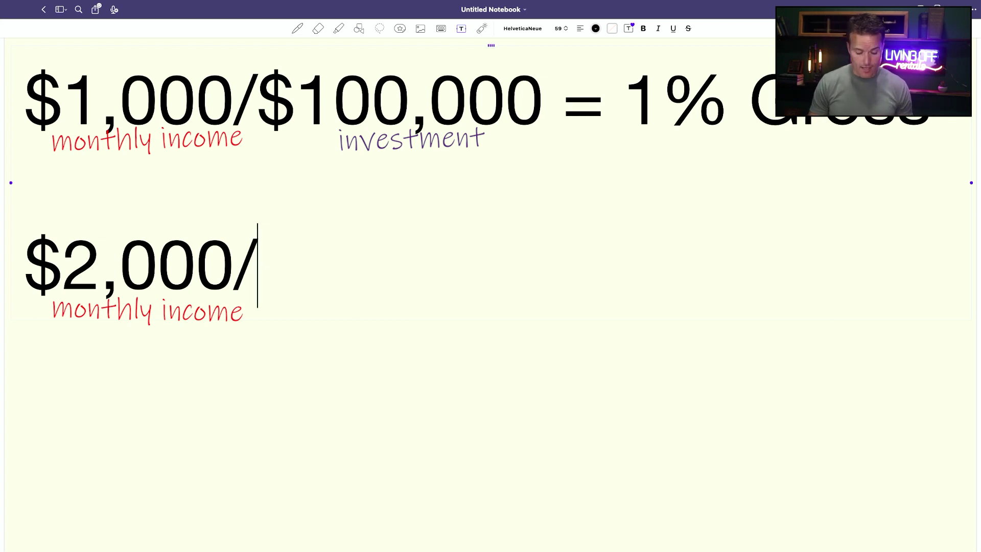
pyautogui.write('$200,')
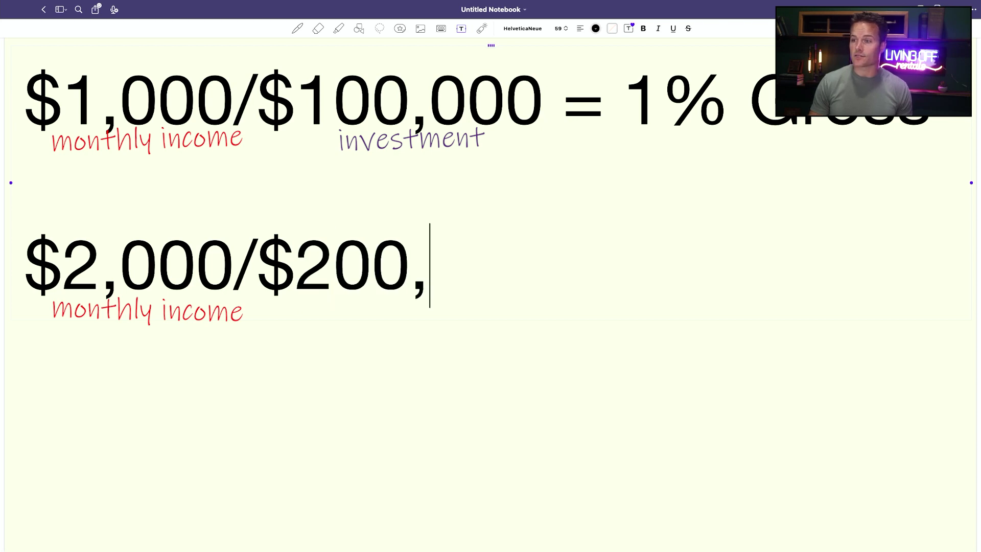
pyautogui.write('000 ')
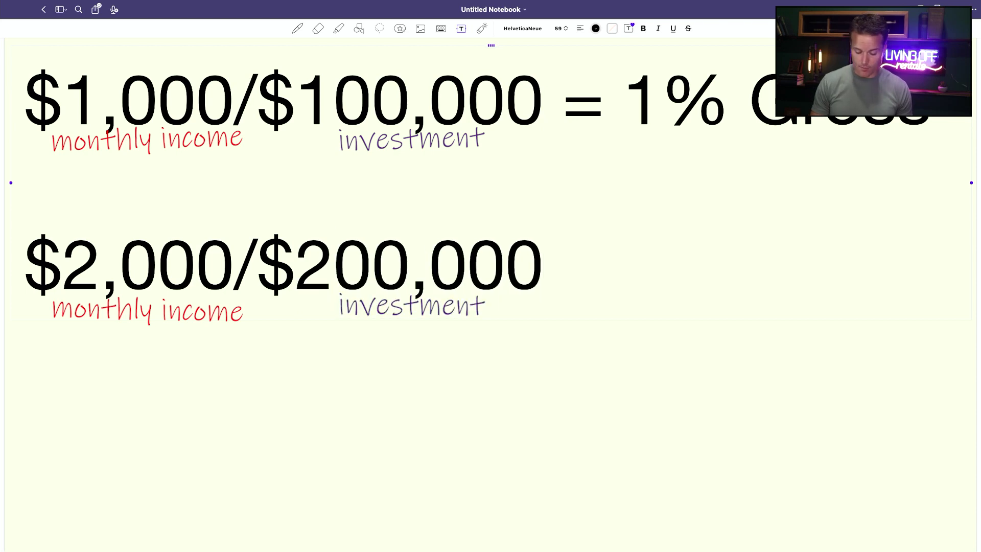
pyautogui.write('= ')
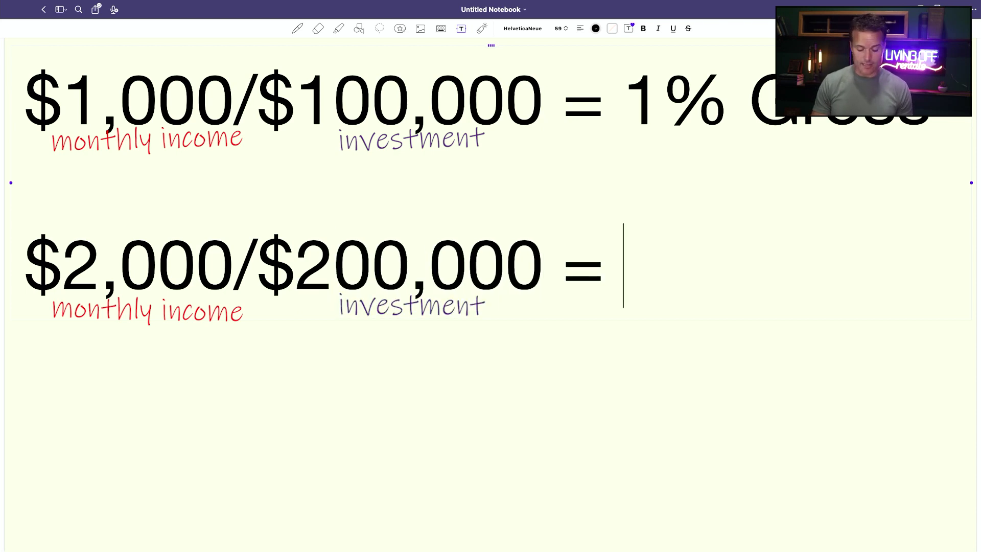
pyautogui.write('1%')
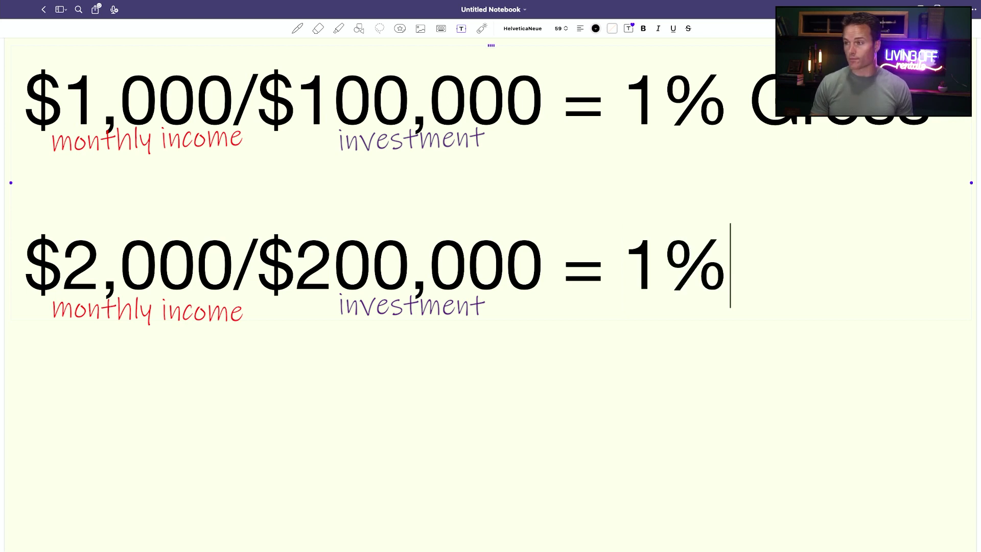
pyautogui.click(122, 175)
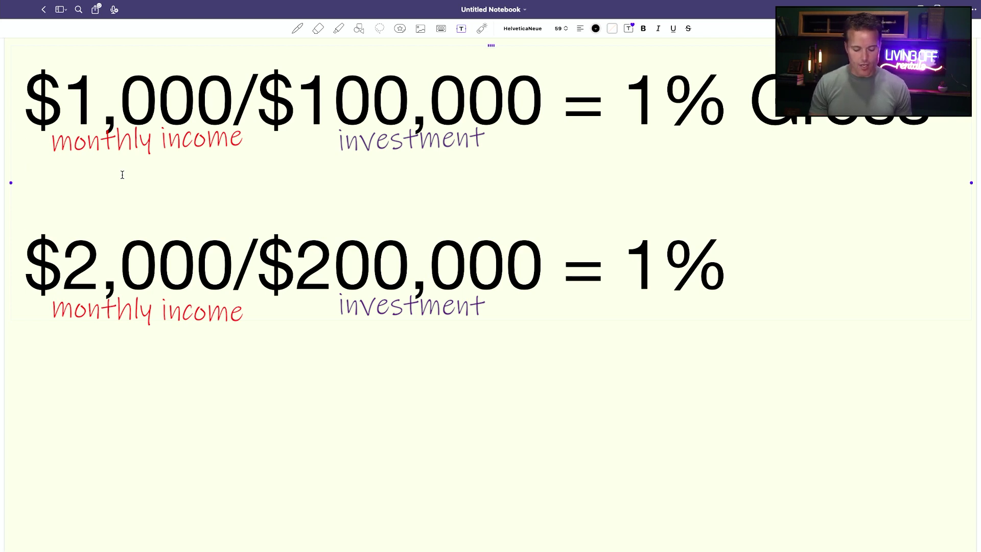
# Step: Enter '$300 CF' on the middle line and add a new line after the second equation
pyautogui.write('$300')
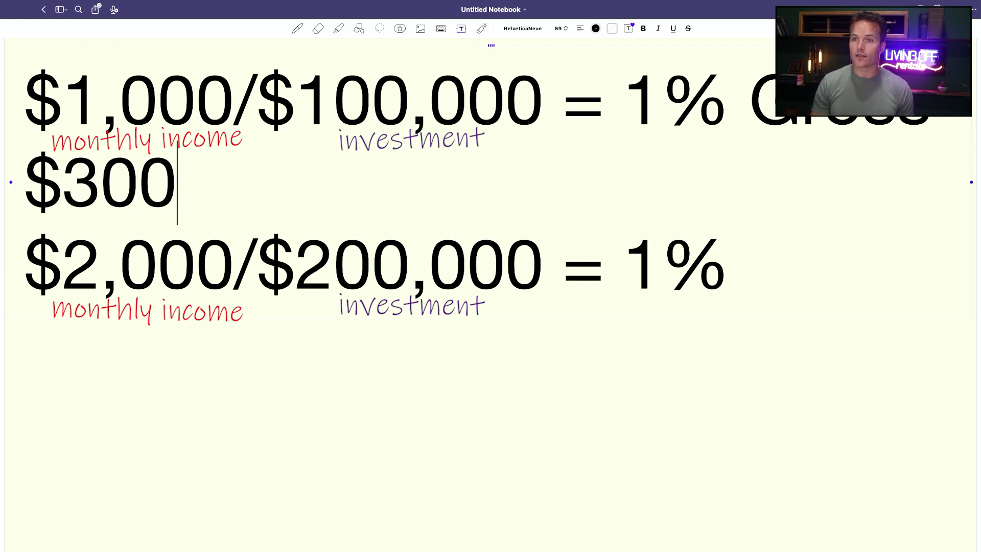
pyautogui.write(' CF')
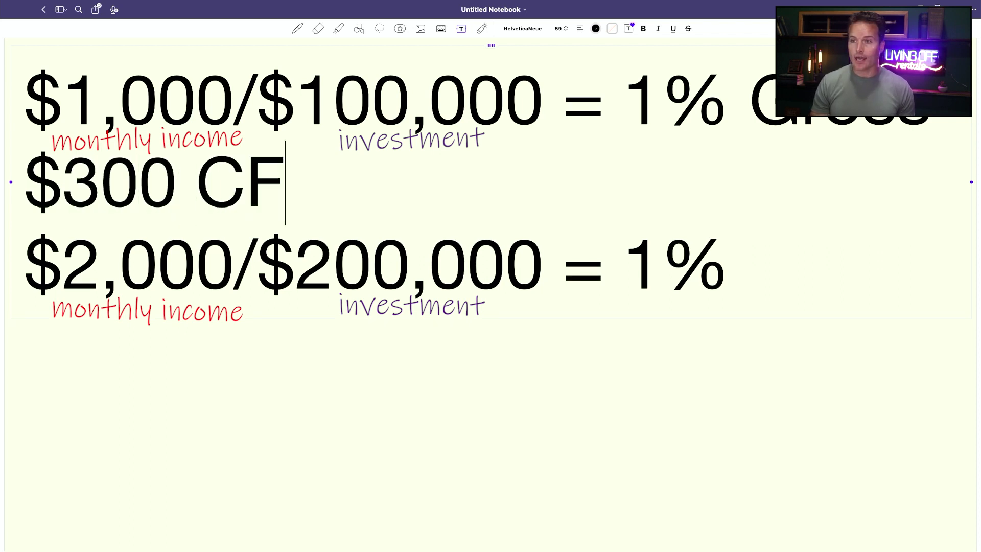
pyautogui.click(737, 245)
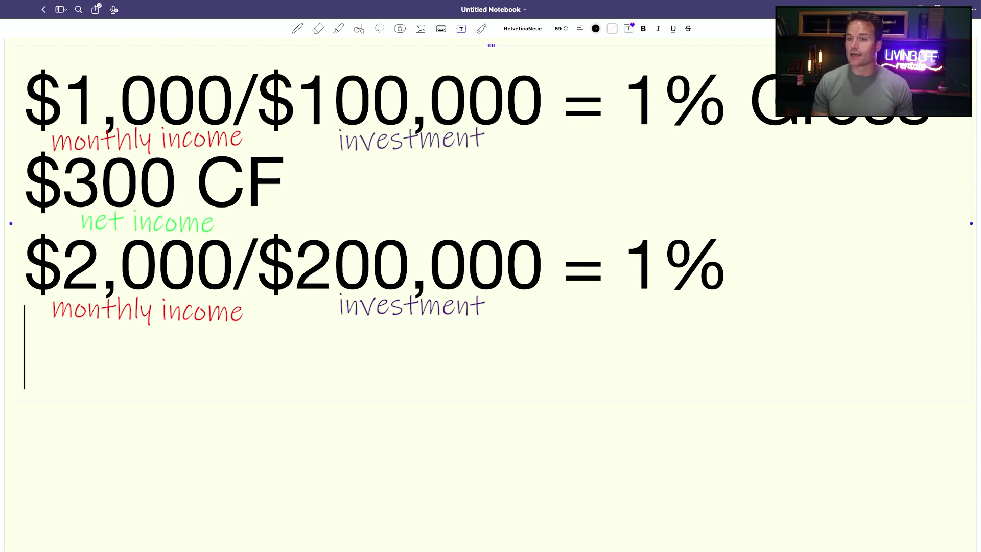
pyautogui.press('Return')
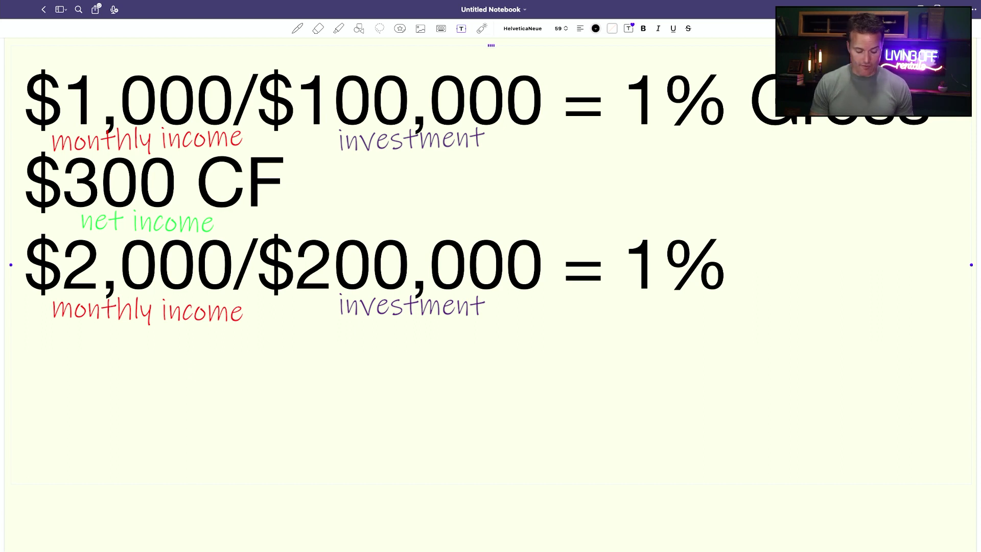
# Step: Type '$12,000/$300 = 40 Props' on the bottom line of the text box
pyautogui.write('$12')
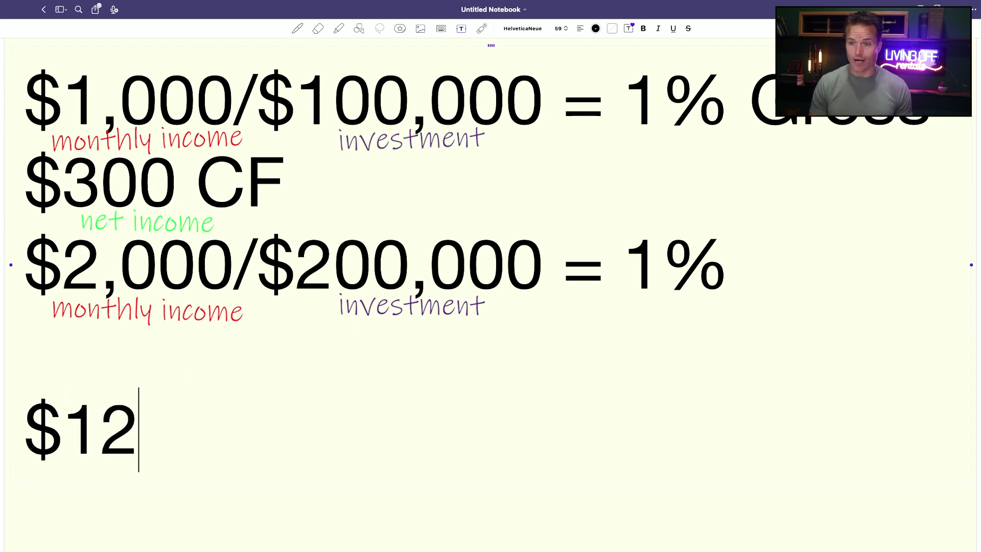
pyautogui.write(',000')
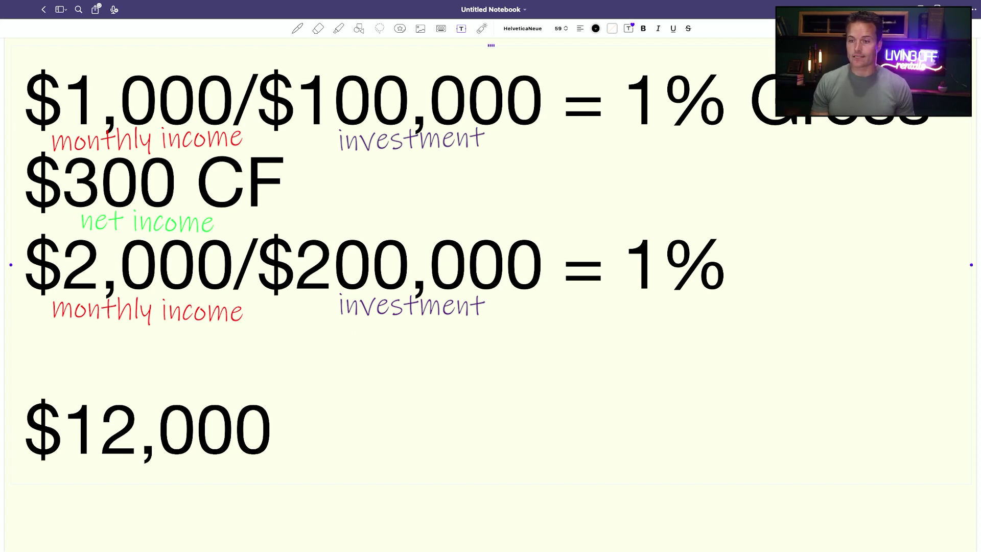
pyautogui.write('/')
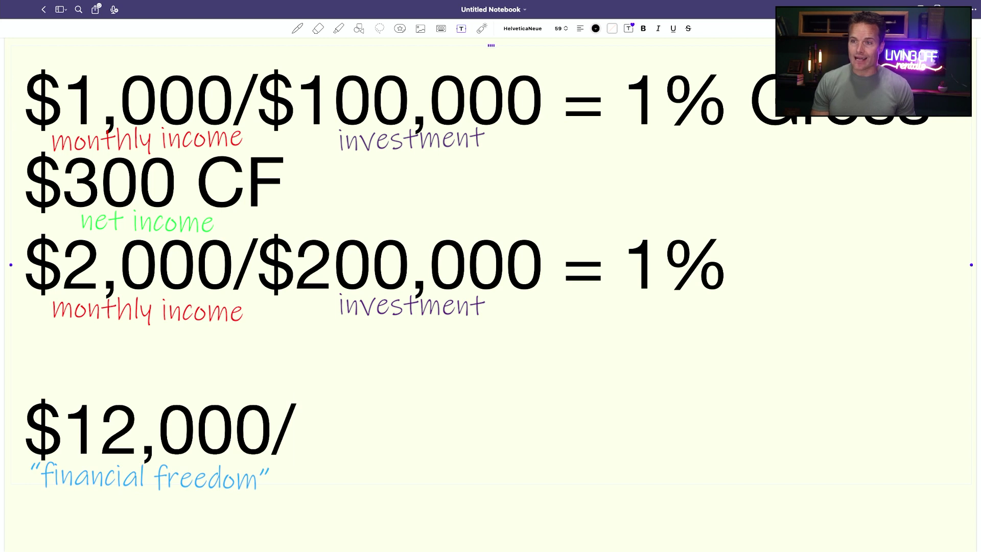
pyautogui.write('$300')
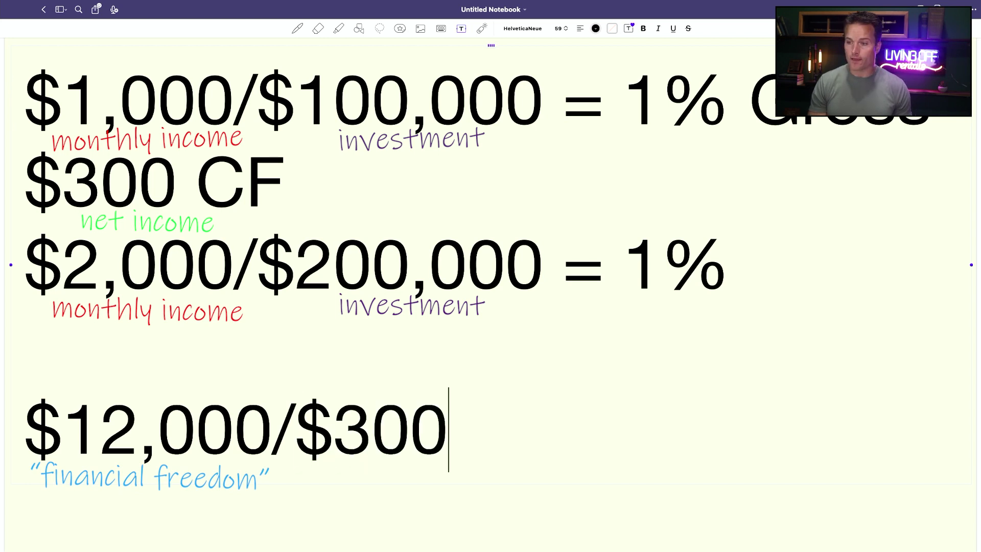
pyautogui.write(' = 40 ')
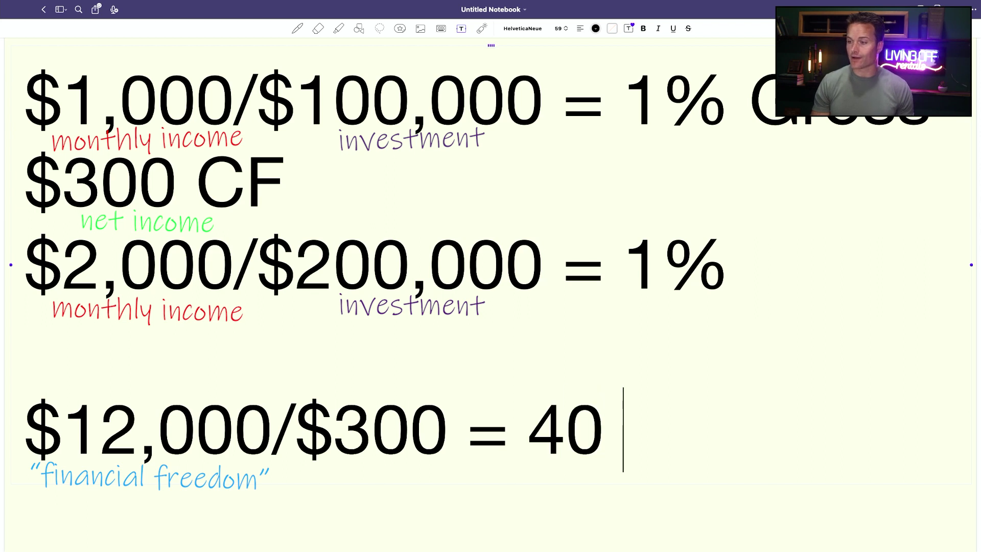
pyautogui.write('Props')
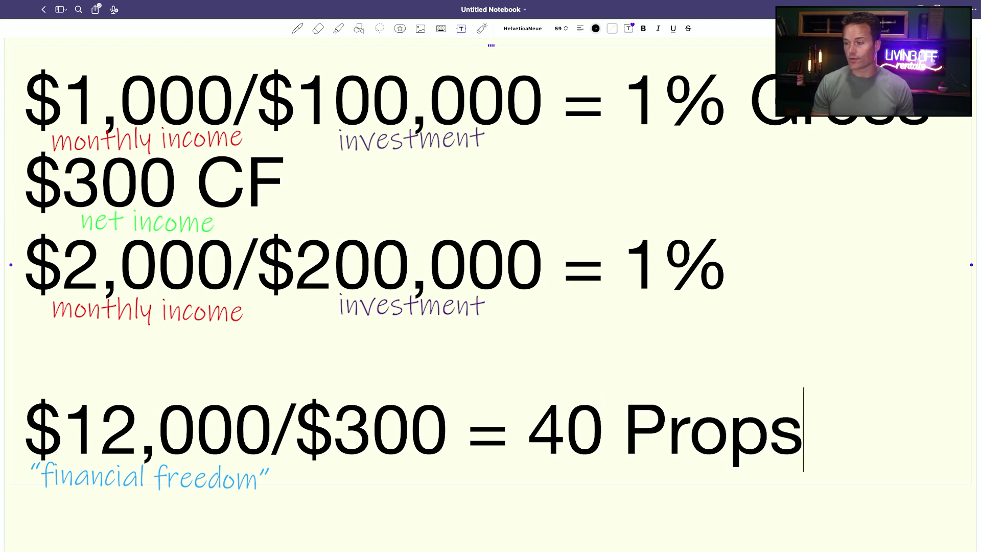
pyautogui.moveTo(548, 394)
pyautogui.mouseDown()
pyautogui.moveTo(588, 380)
pyautogui.moveTo(814, 460)
pyautogui.moveTo(492, 434)
pyautogui.moveTo(756, 382)
pyautogui.mouseUp()
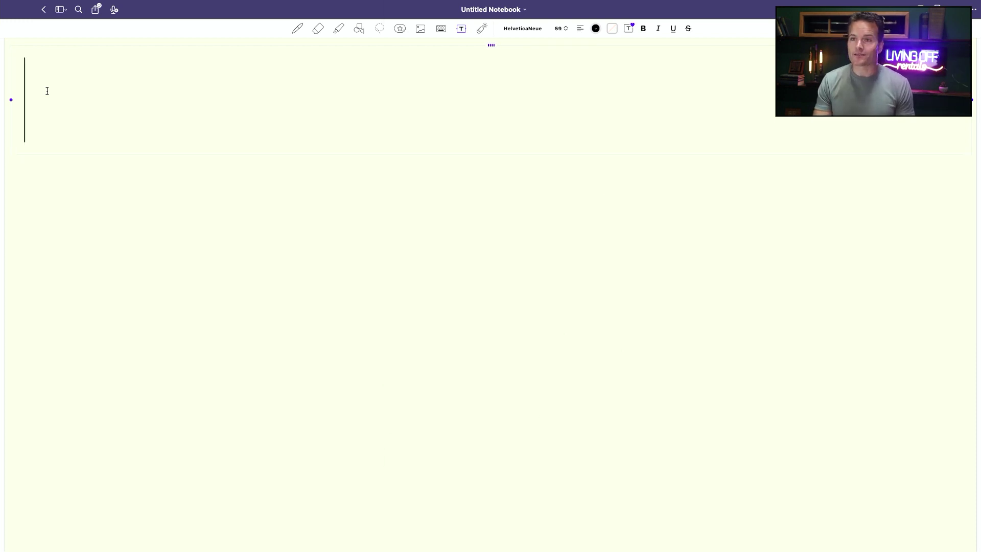
# Step: Type '$4,000 - $2,000 = $2,000' in the text box
pyautogui.write('$4,000')
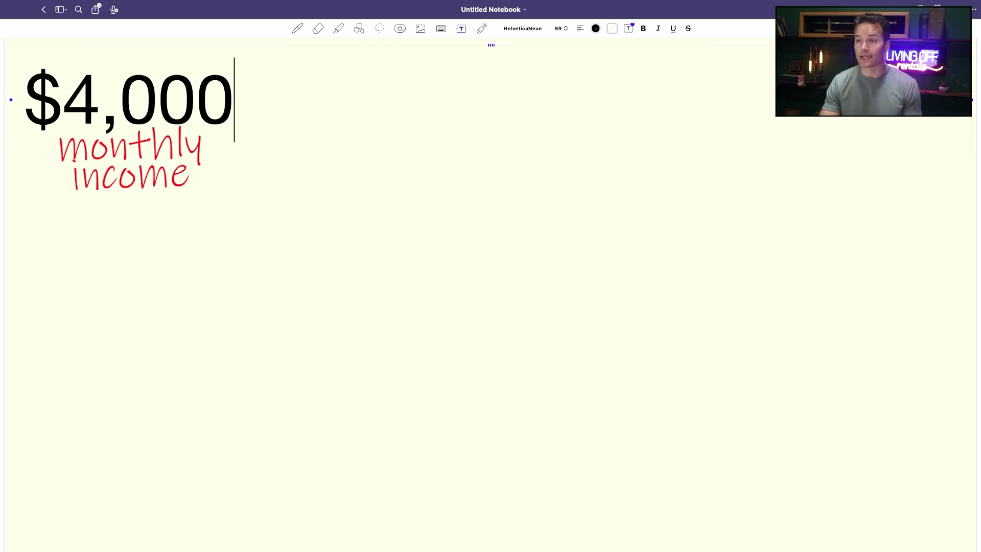
pyautogui.write(' -')
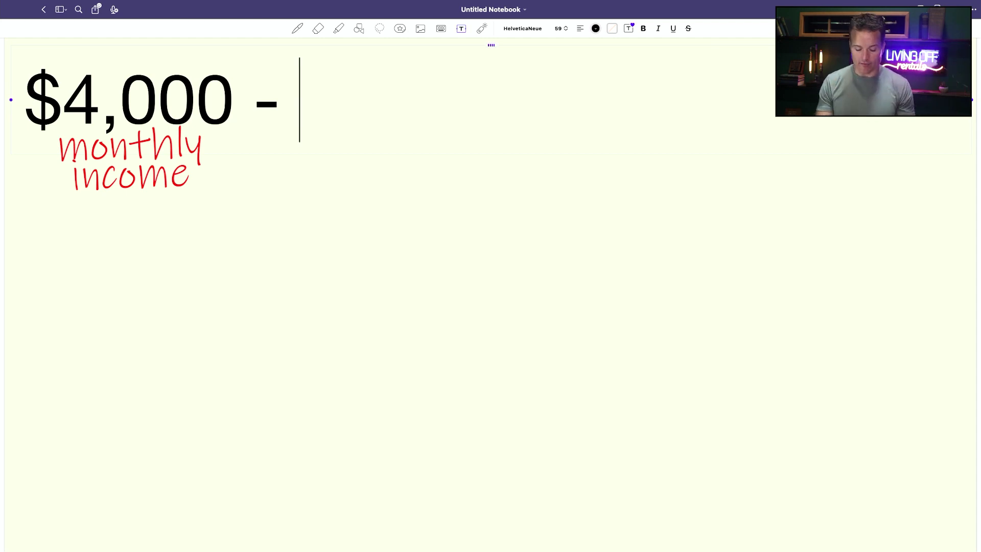
pyautogui.write('$')
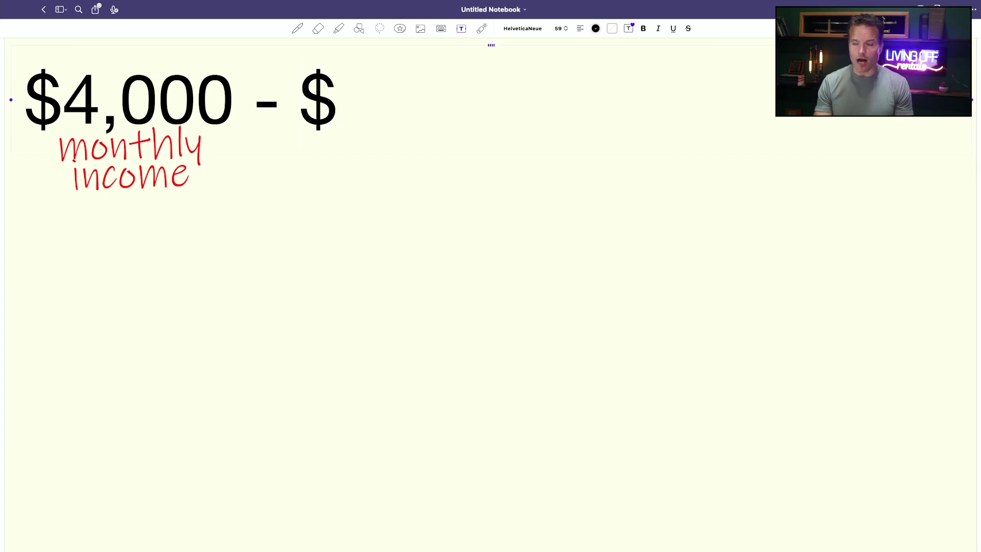
pyautogui.write('2,000')
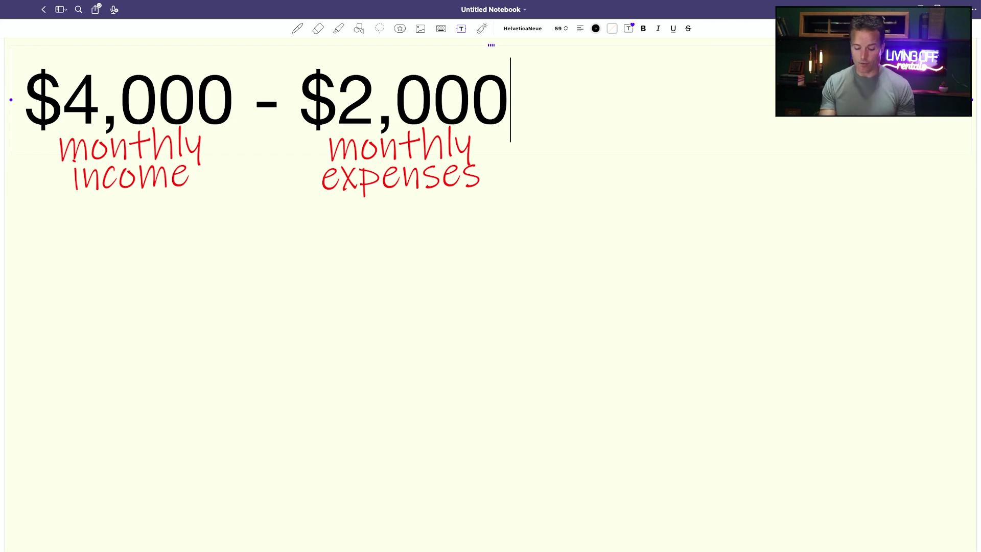
pyautogui.write('=')
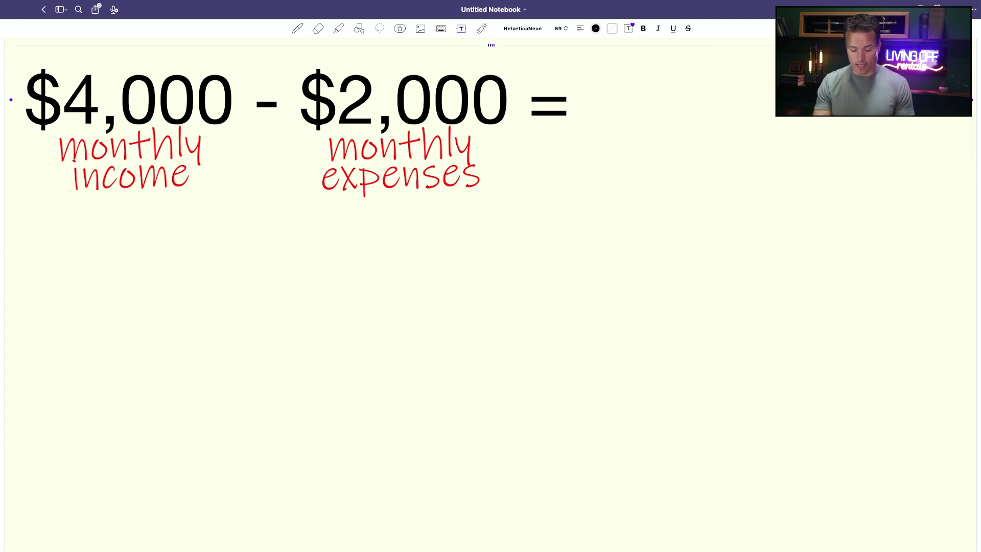
pyautogui.write(' $2,000 NET')
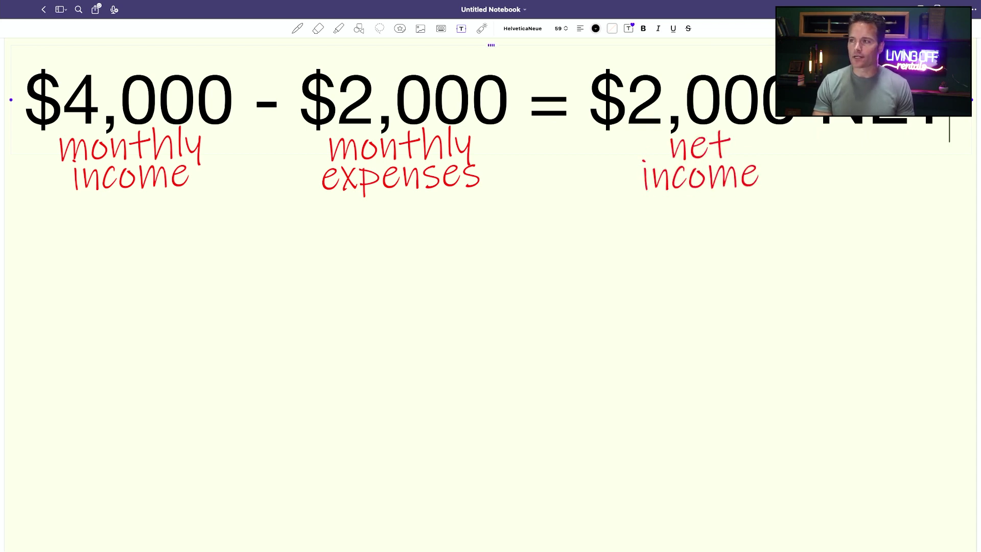
# Step: Add a new line below and type '$2,000/$200,000 = 1% NET'
pyautogui.press('Return')
pyautogui.press('Return')
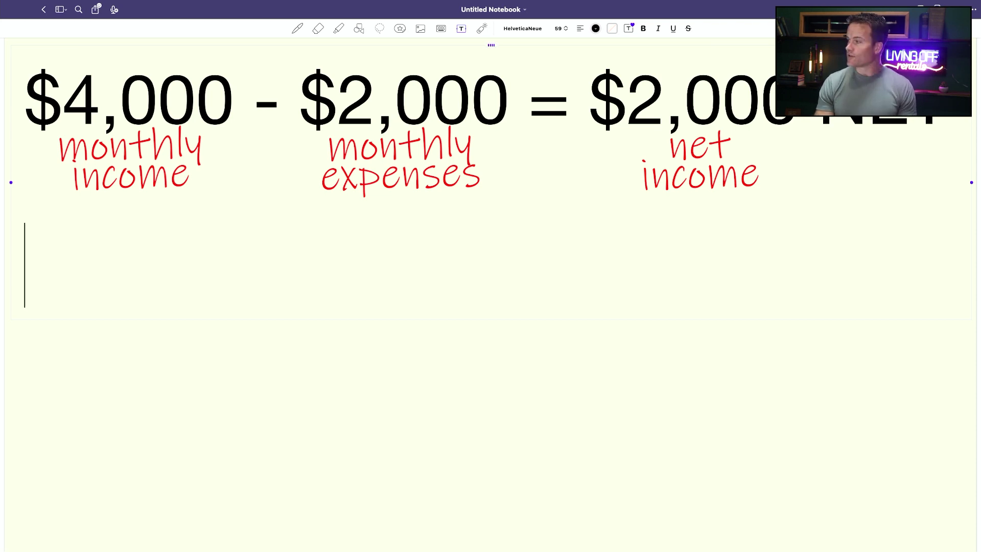
pyautogui.write('$2,000')
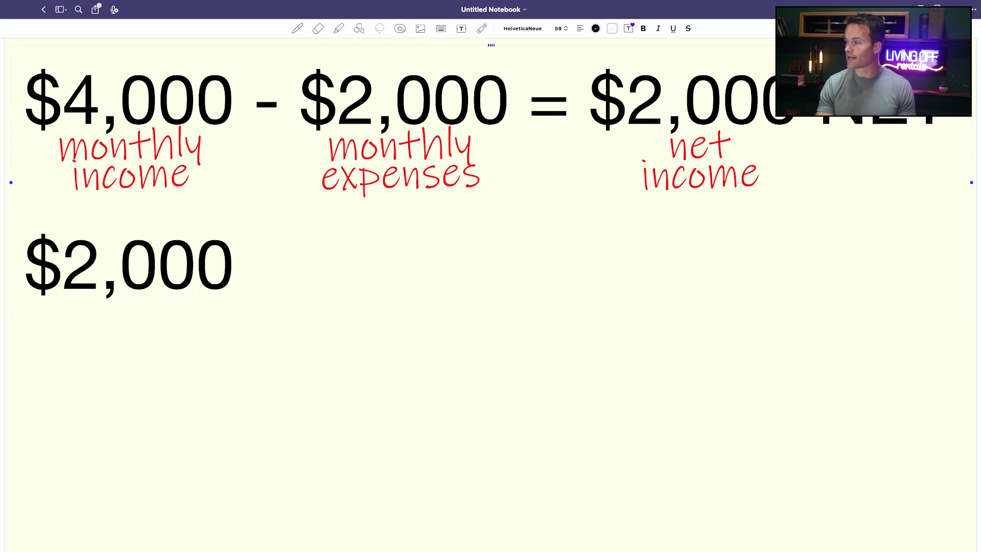
pyautogui.write('/$2')
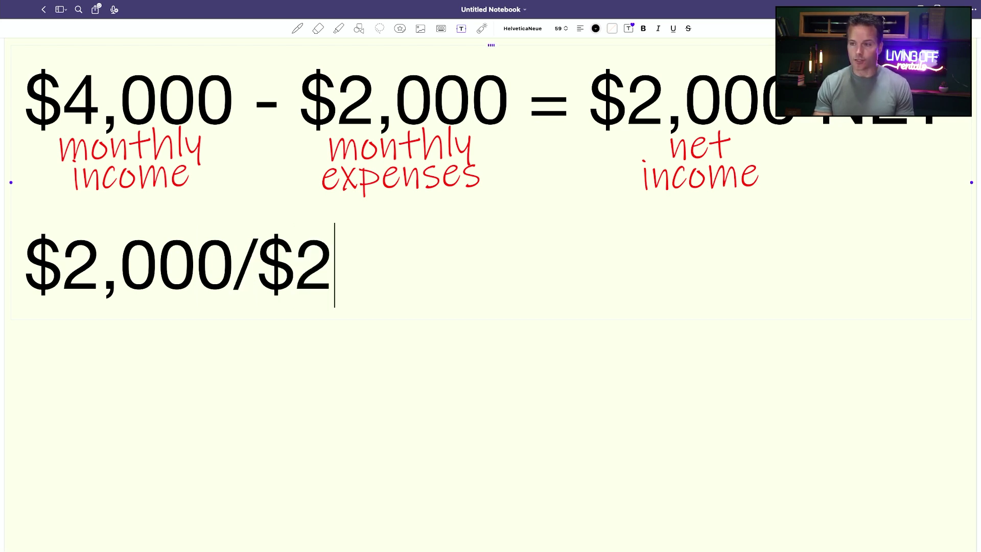
pyautogui.write('00,000 ')
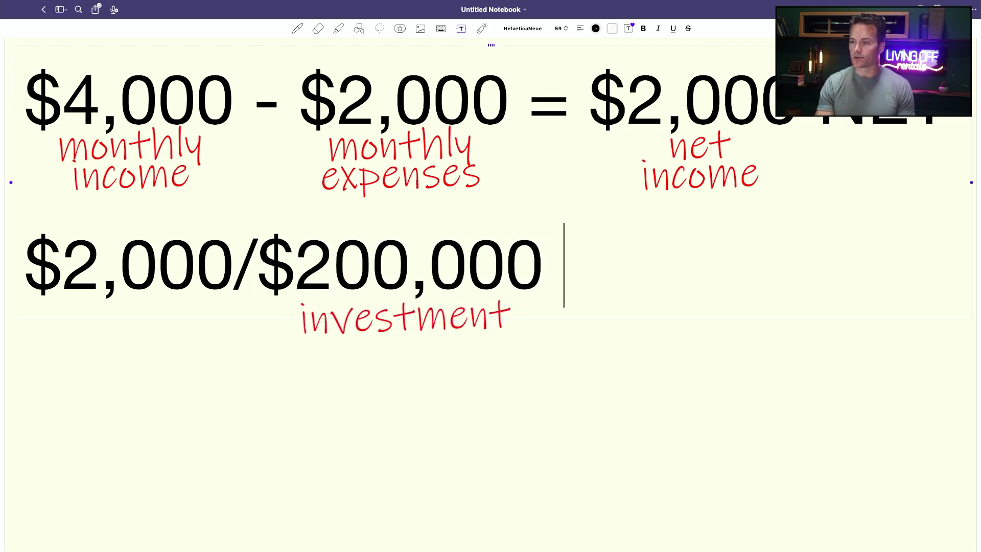
pyautogui.write('= 1%')
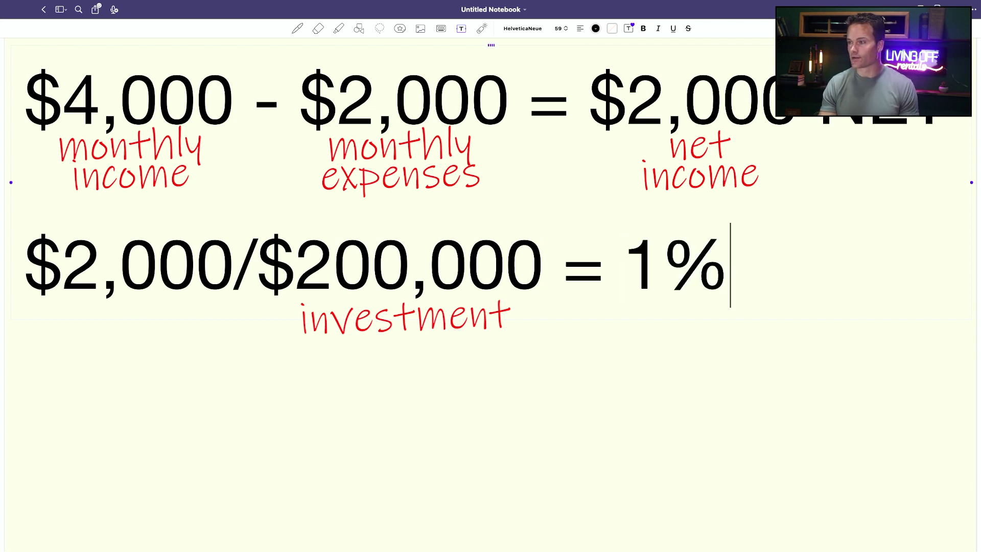
pyautogui.write(' NET')
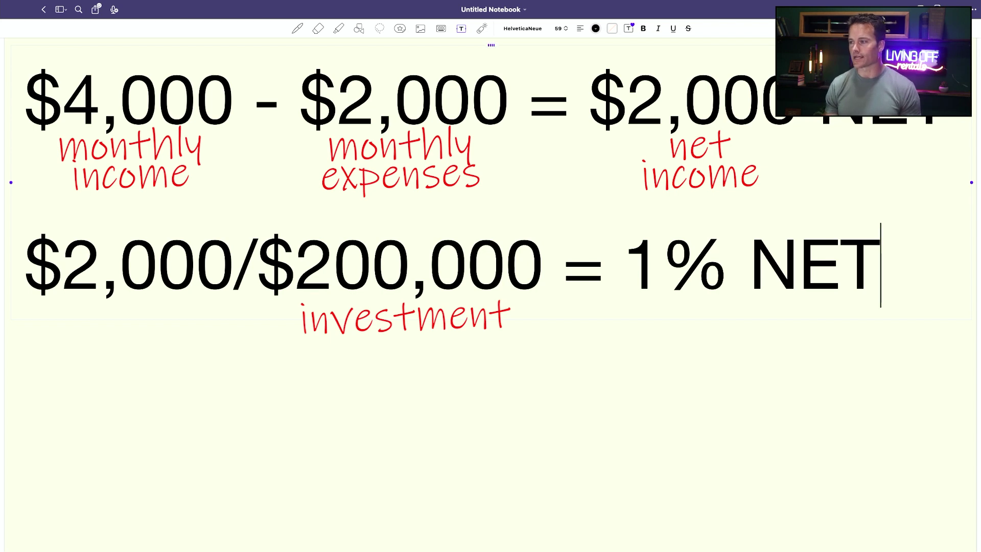
# Step: Add a new line below and type '$12,000/$2,000 = 6 Props'
pyautogui.press('Return')
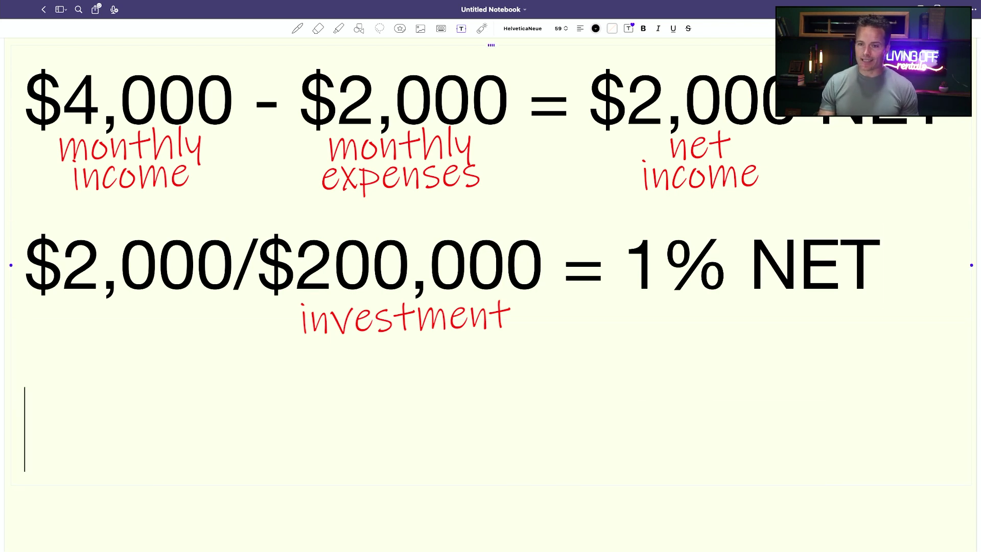
pyautogui.write('$')
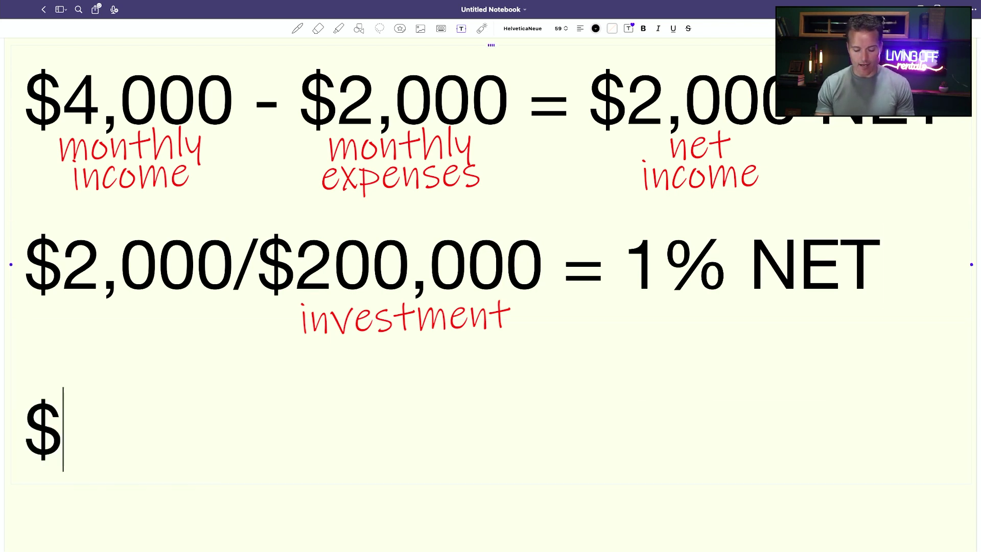
pyautogui.write('12,000')
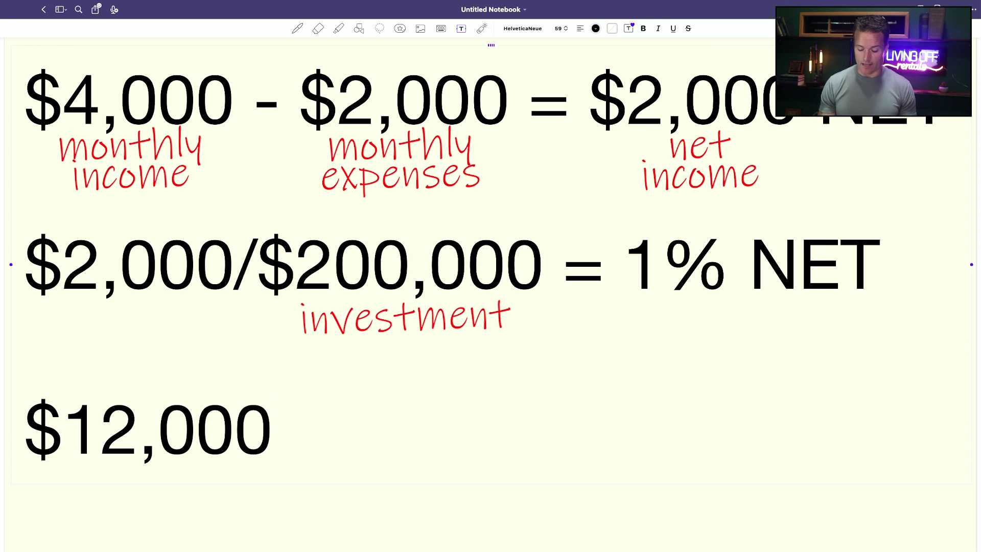
pyautogui.write('/')
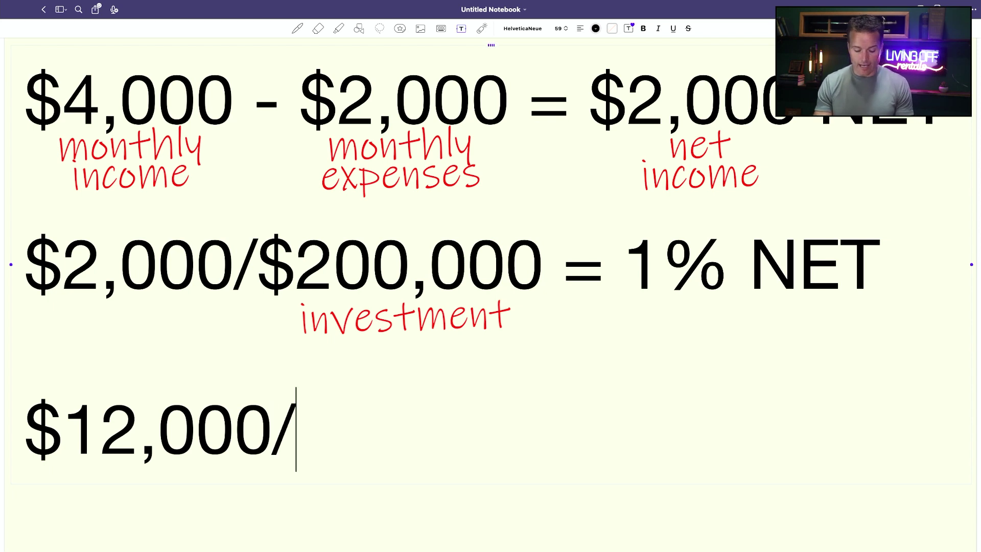
pyautogui.write('$2')
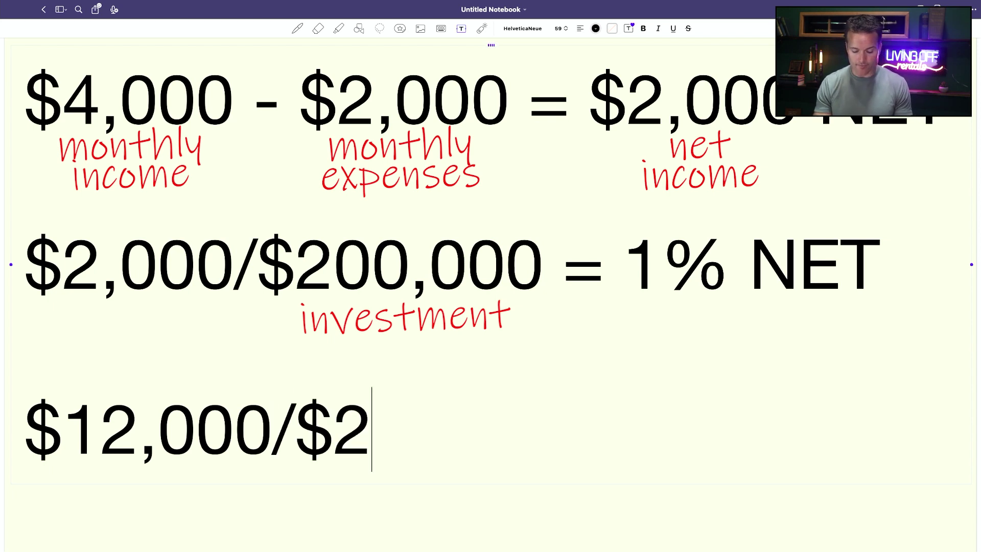
pyautogui.write(',000')
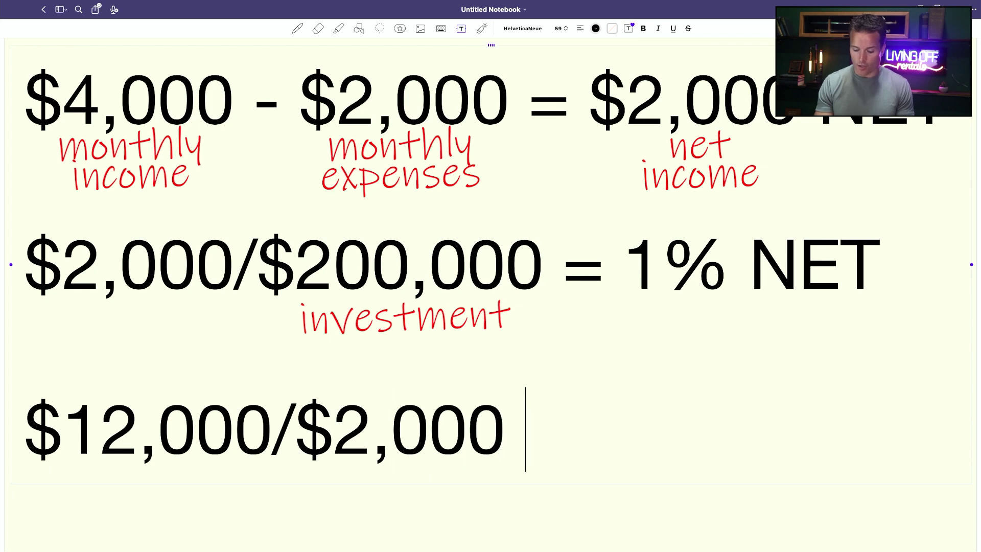
pyautogui.write(' = ')
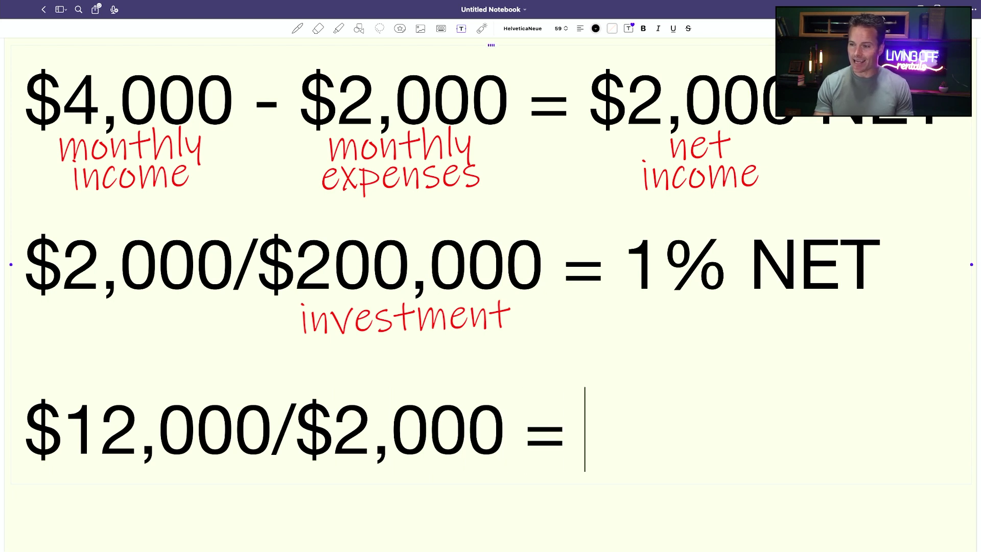
pyautogui.write('6 ')
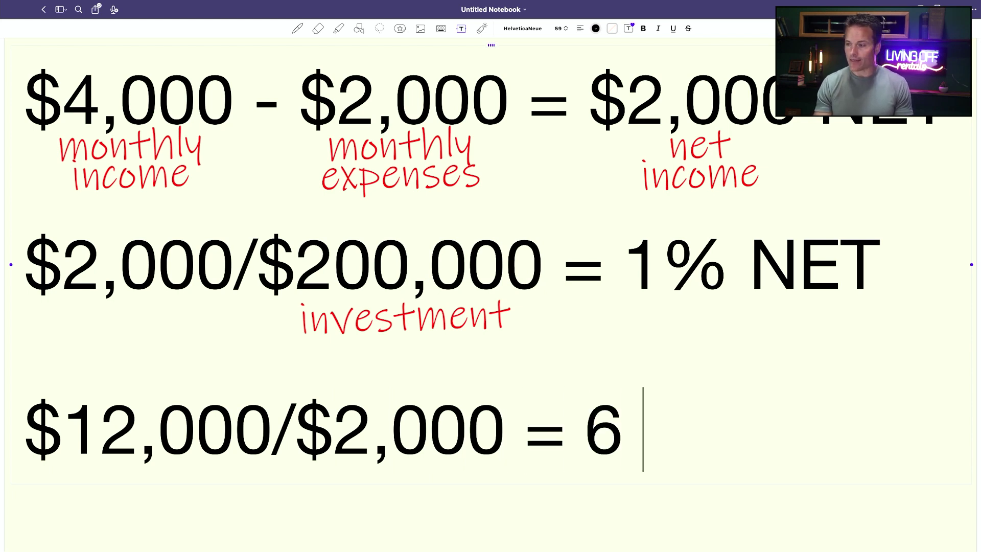
pyautogui.write('Prop')
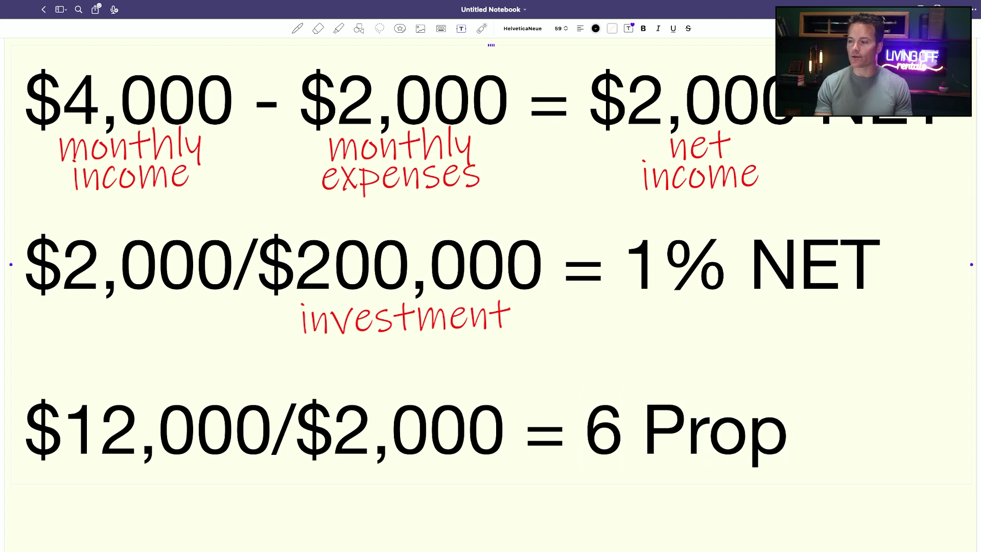
pyautogui.write('s')
# Step: Circle the '6 Props' result in red with the pen
pyautogui.moveTo(593, 391)
pyautogui.mouseDown()
pyautogui.moveTo(863, 449)
pyautogui.moveTo(552, 460)
pyautogui.moveTo(797, 381)
pyautogui.mouseUp()
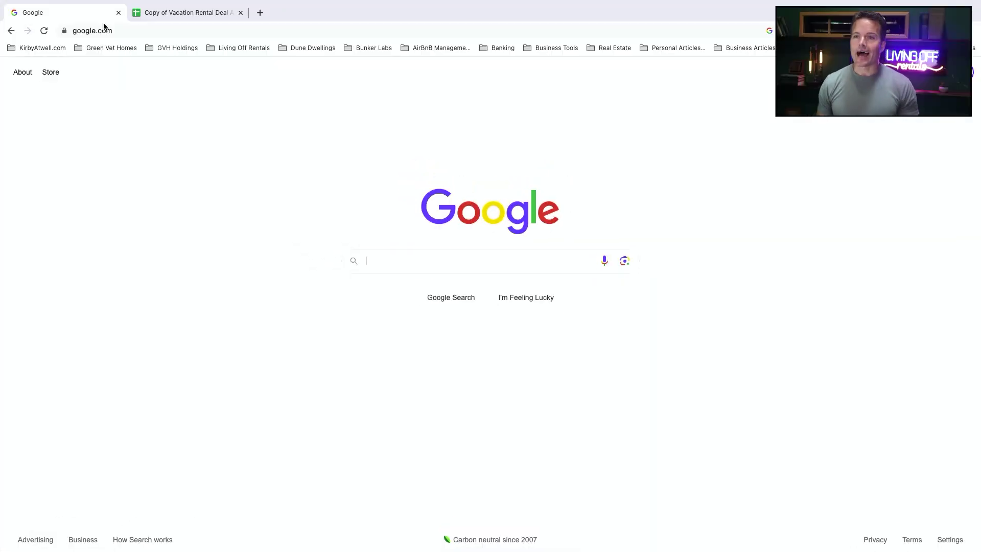
# Step: Go to realtor.com by entering 'realtor' in the address bar
pyautogui.click(98, 30)
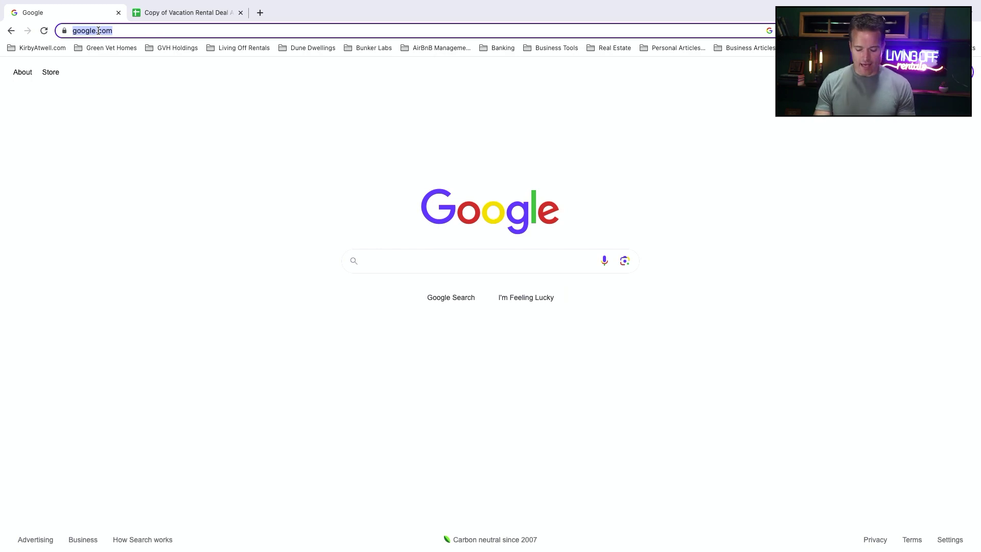
pyautogui.write('realtor')
pyautogui.press('Return')
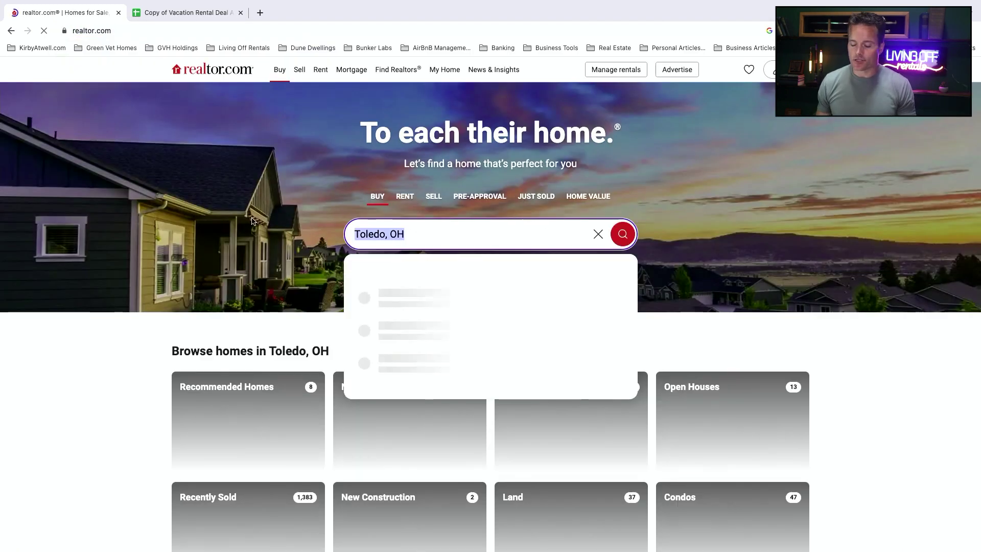
# Step: Replace the Toledo, OH location with Alabama and search for homes for sale
pyautogui.press('super+a')
pyautogui.write('Ala')
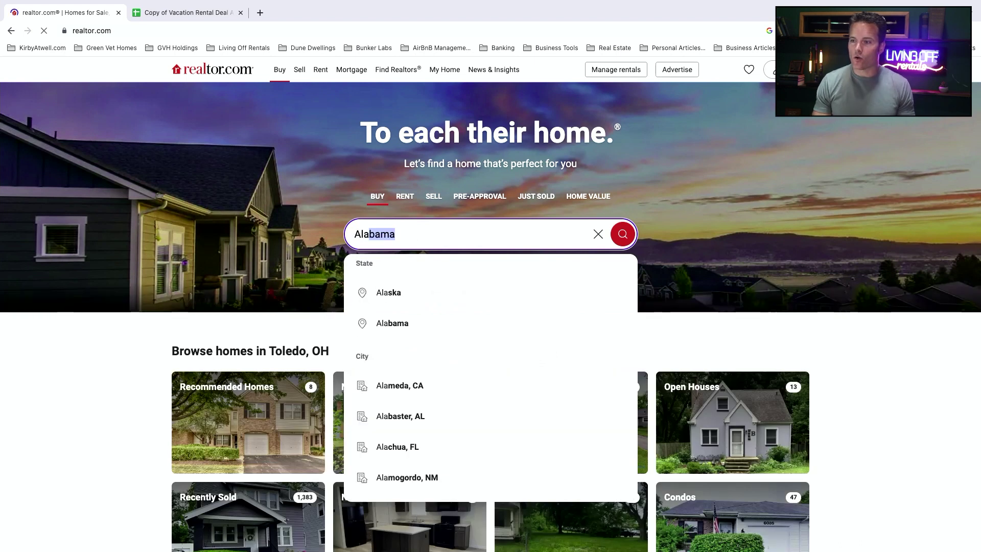
pyautogui.press('Down')
pyautogui.press('Return')
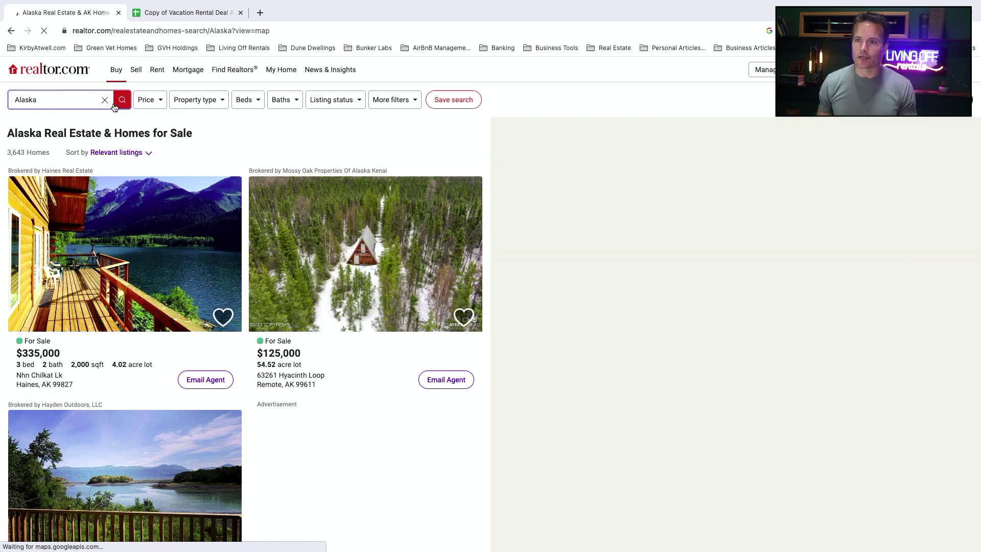
pyautogui.click(104, 99)
pyautogui.write('Ak')
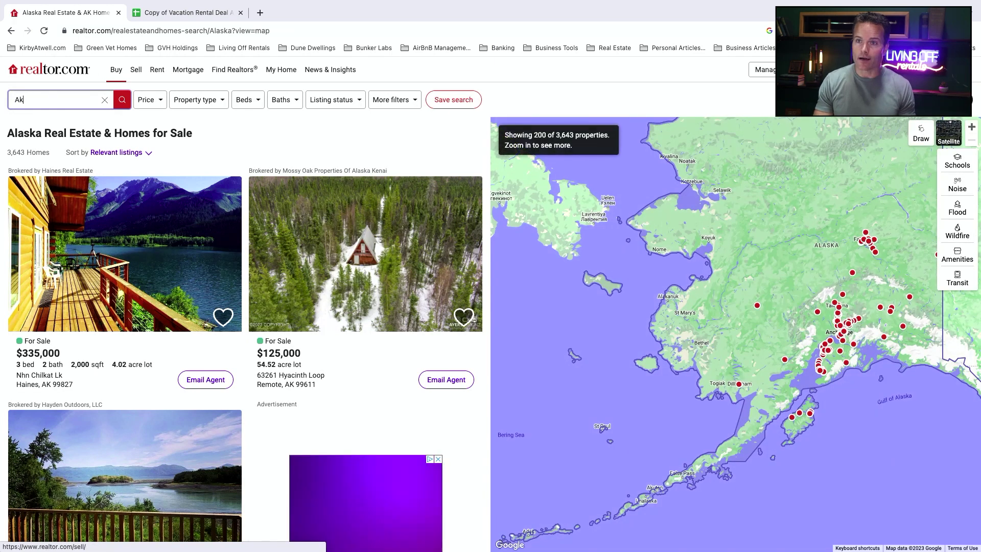
pyautogui.press('BackSpace')
pyautogui.write('labama')
pyautogui.press('Escape')
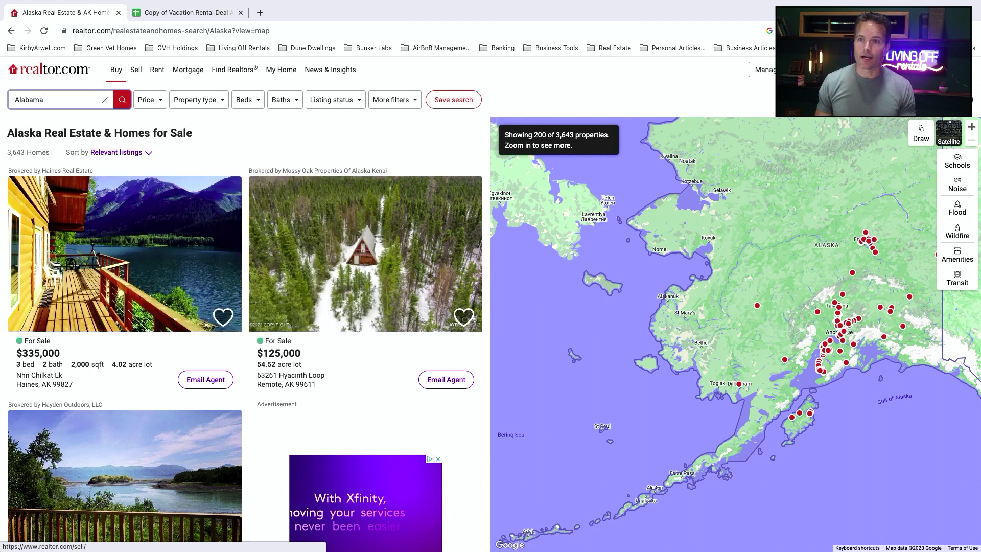
pyautogui.press('Return')
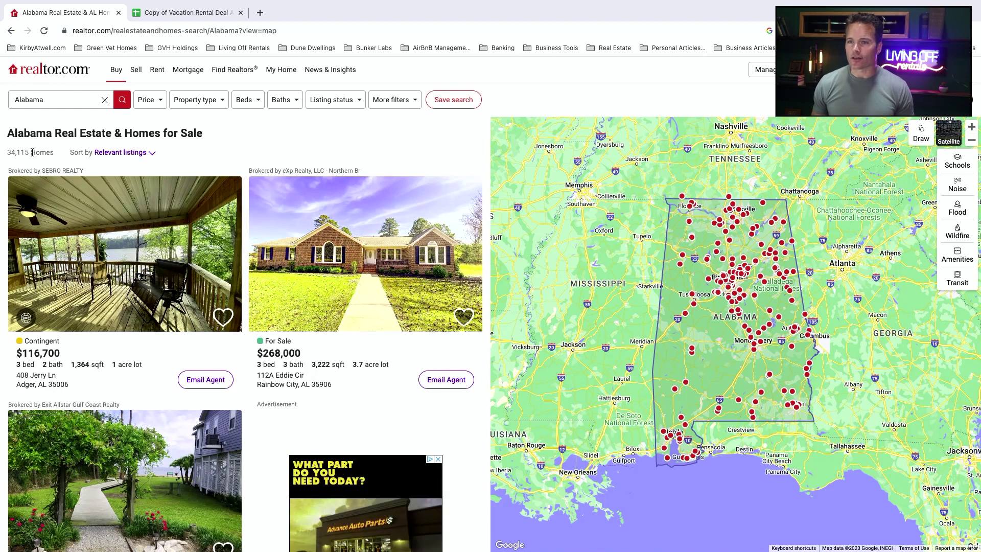
# Step: Filter the Alabama results to the Multi family property type, leaving 206 listings
pyautogui.click(222, 102)
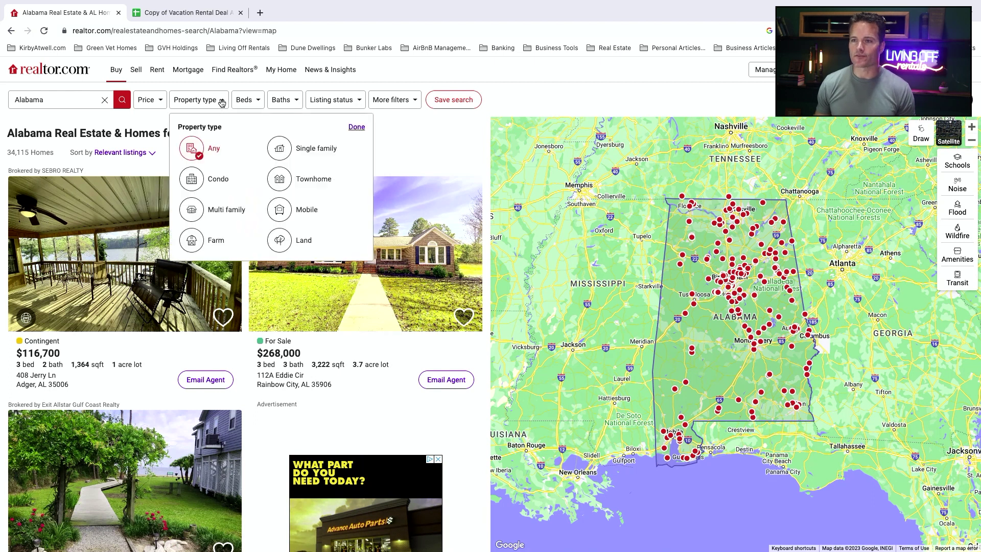
pyautogui.click(192, 210)
pyautogui.click(356, 127)
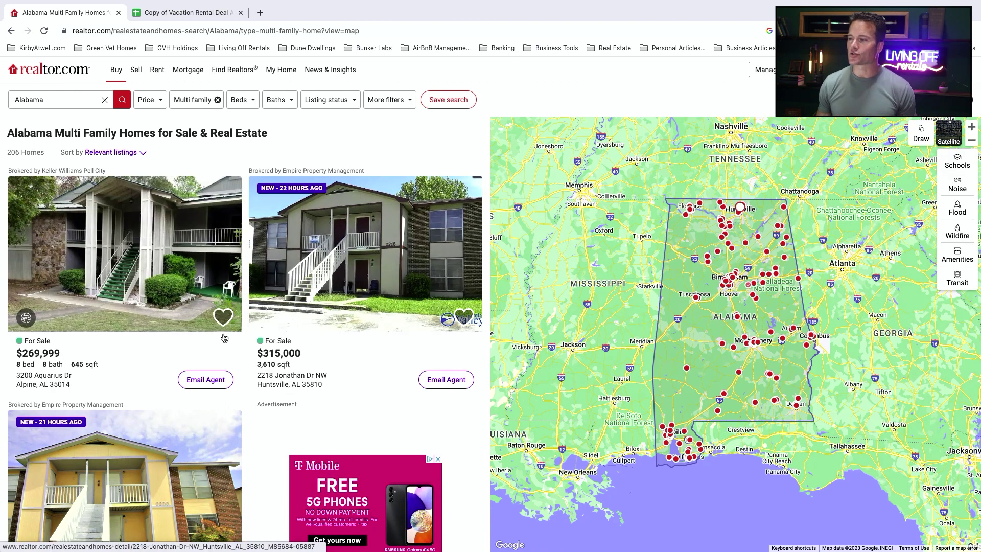
pyautogui.scroll(-3, 220, 339)
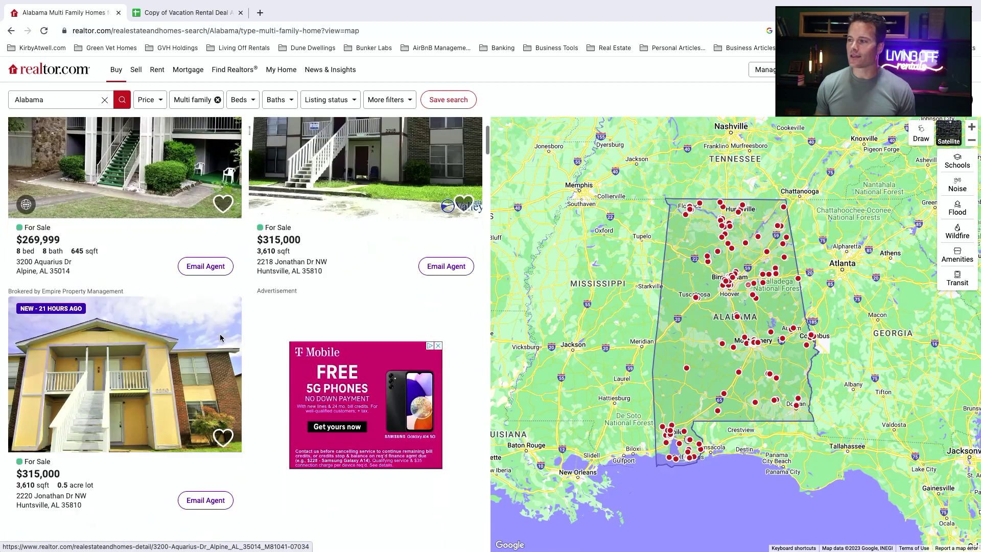
pyautogui.scroll(-10, 221, 337)
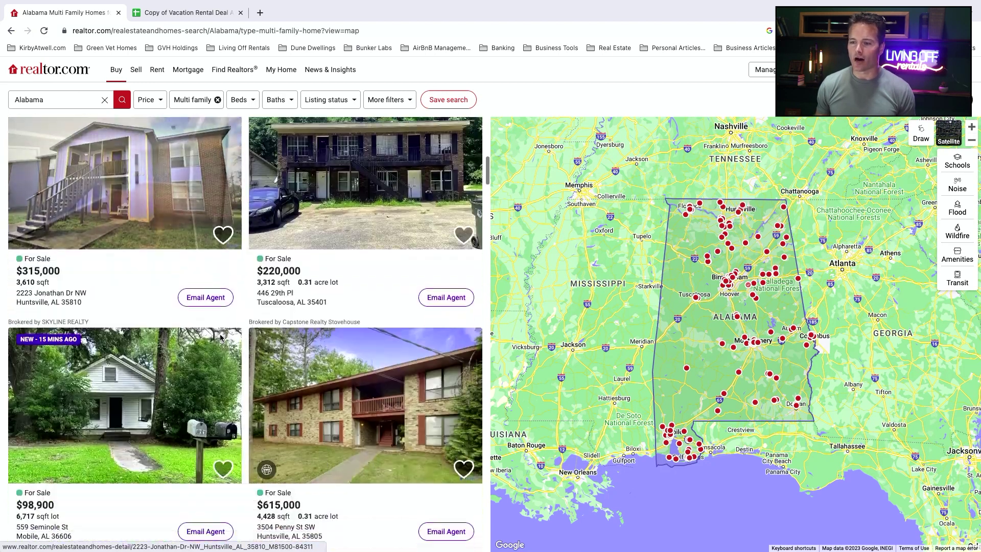
pyautogui.scroll(-5, 220, 337)
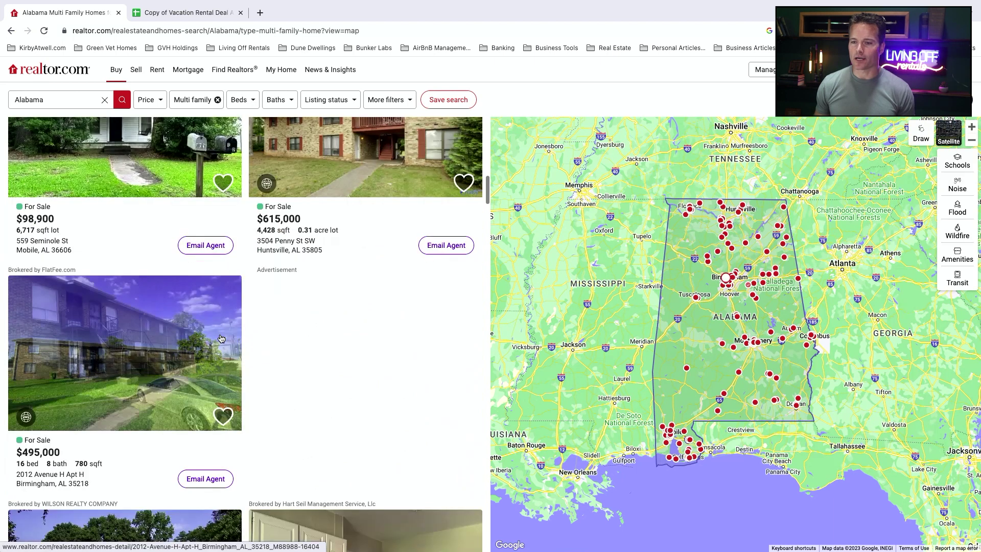
pyautogui.scroll(-5, 221, 338)
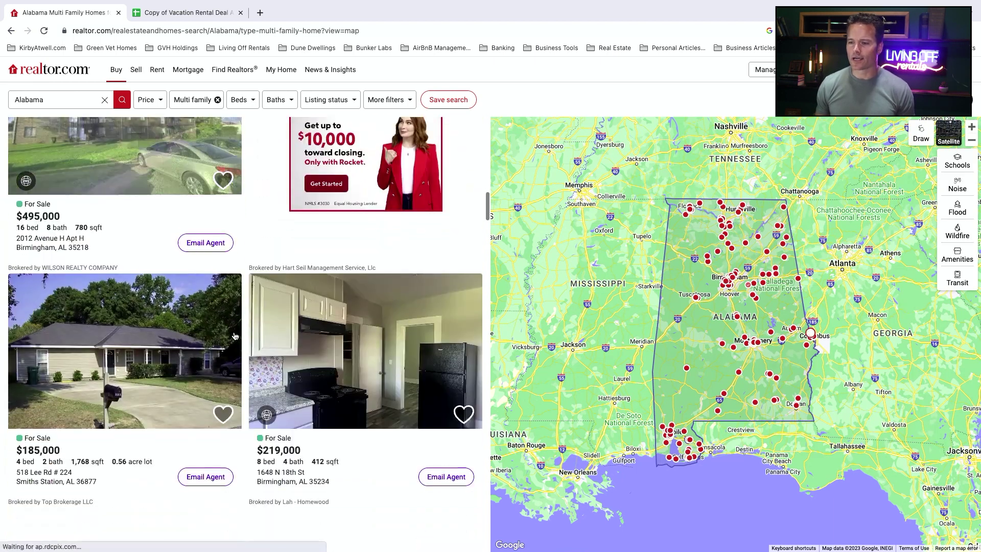
pyautogui.scroll(-5, 235, 335)
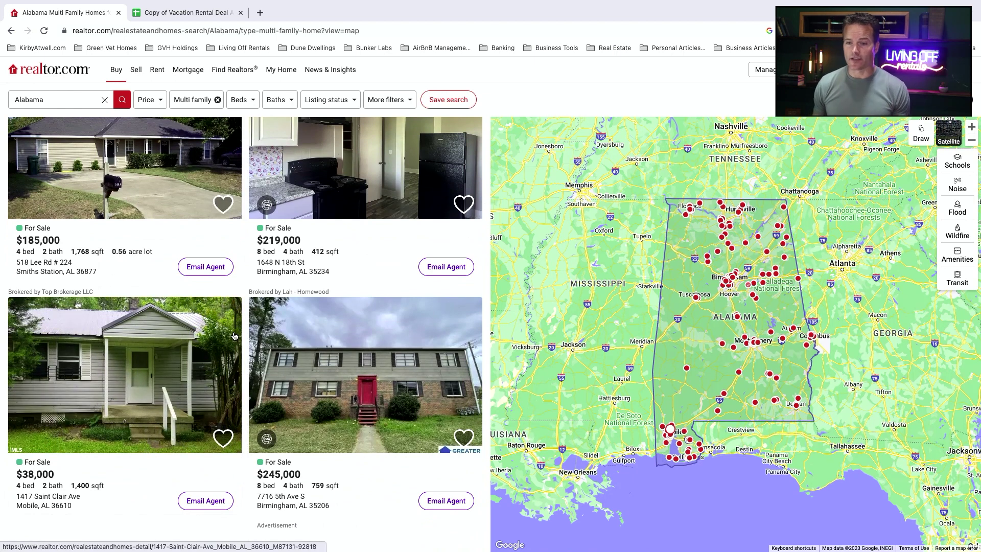
pyautogui.scroll(-10, 234, 335)
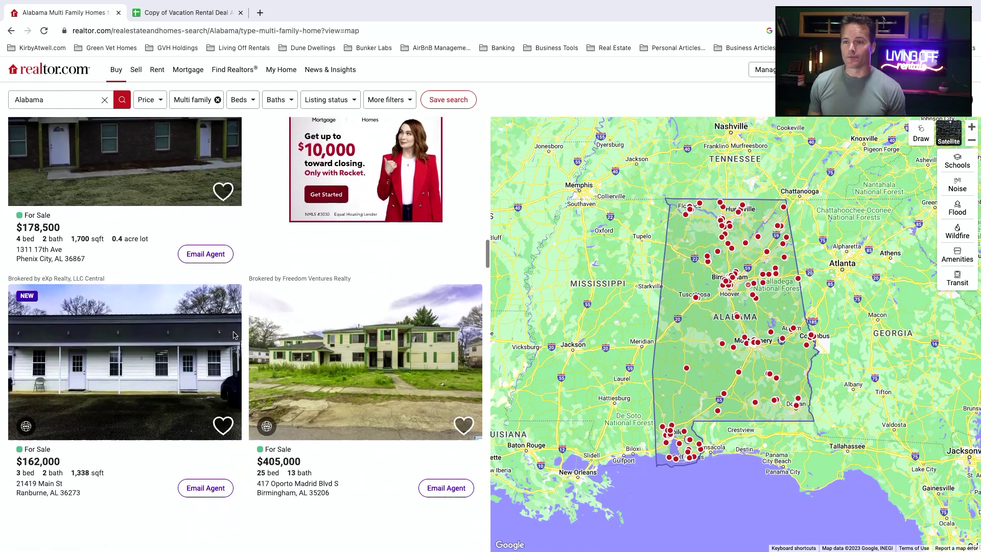
pyautogui.scroll(-3, 234, 335)
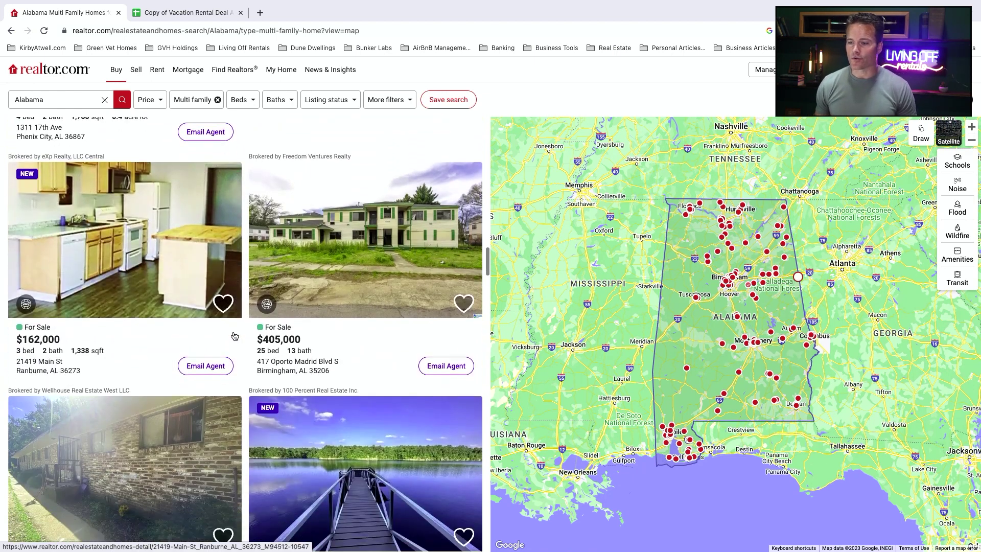
pyautogui.scroll(-3, 234, 335)
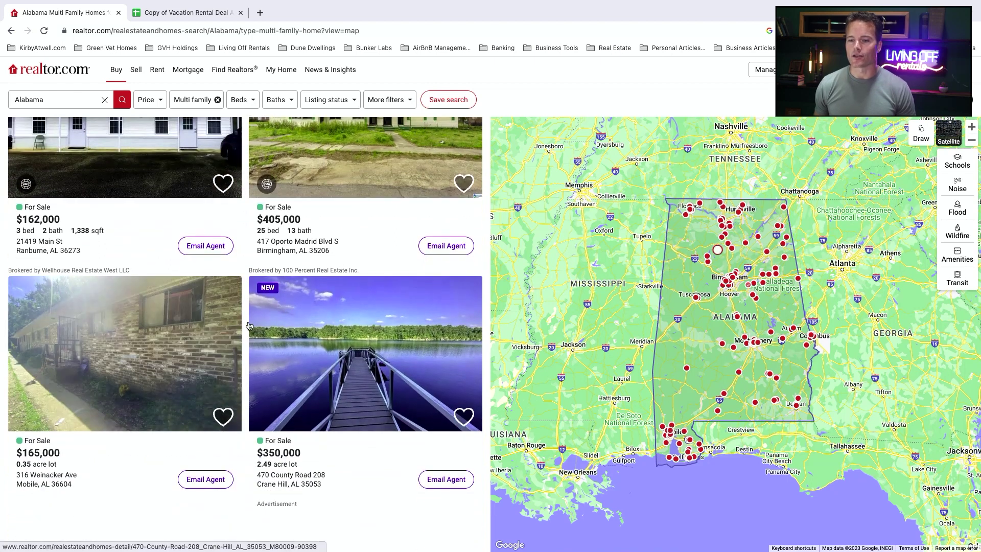
pyautogui.scroll(-5, 245, 329)
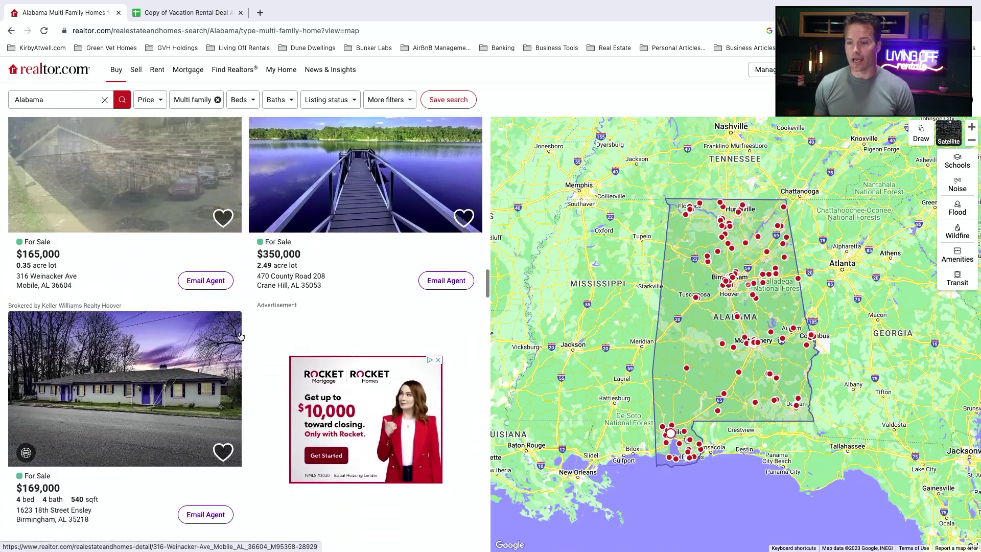
pyautogui.scroll(-6, 241, 336)
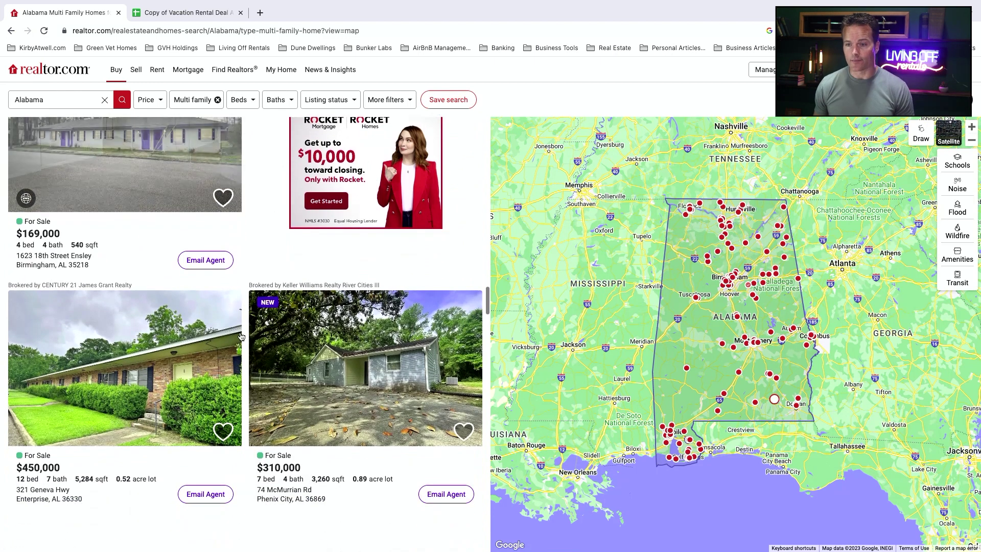
pyautogui.scroll(-7, 242, 336)
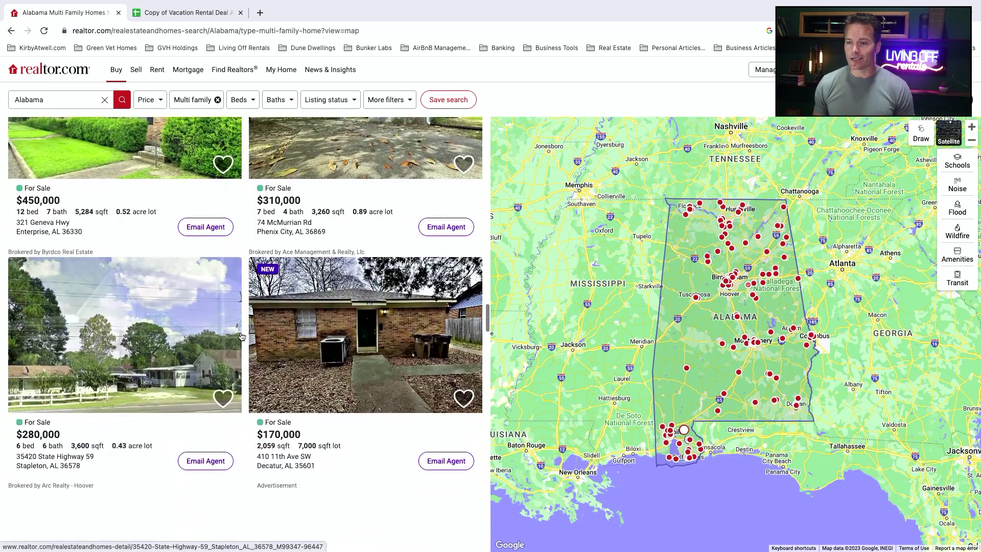
pyautogui.scroll(-5, 242, 335)
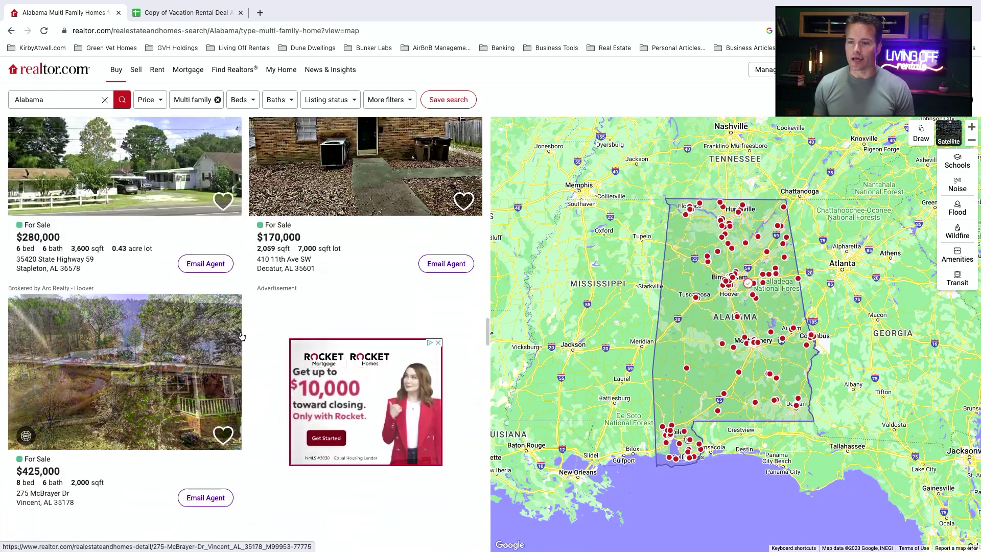
pyautogui.scroll(-1, 241, 336)
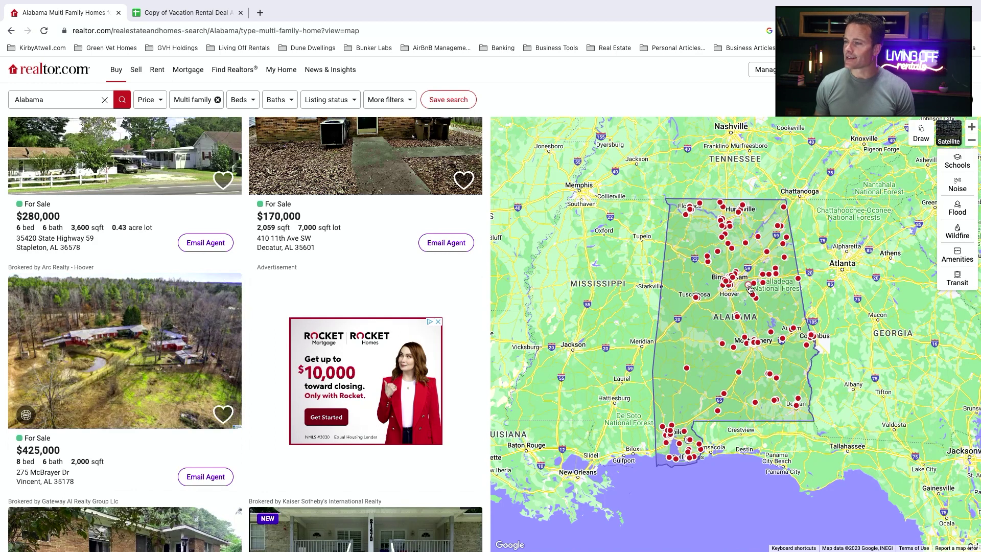
pyautogui.moveTo(750, 289)
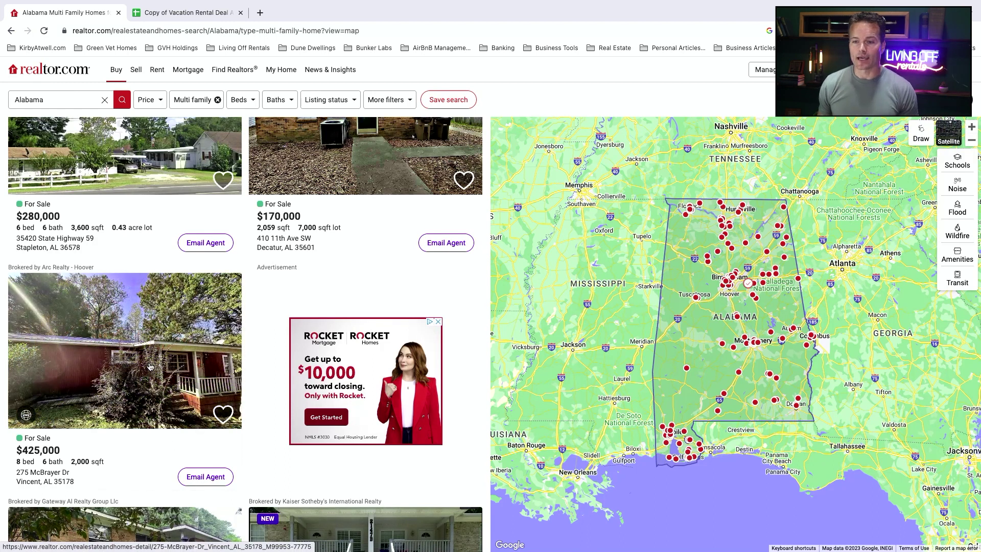
pyautogui.click(149, 366)
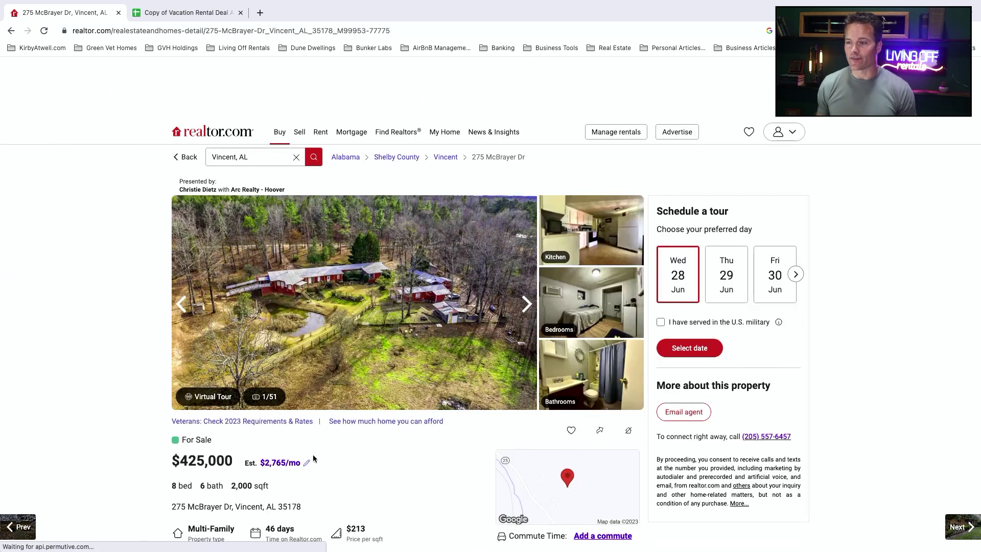
# Step: Page through the listing photos to photo 43 of 51, then scroll down to Property details
pyautogui.scroll(-5, 283, 292)
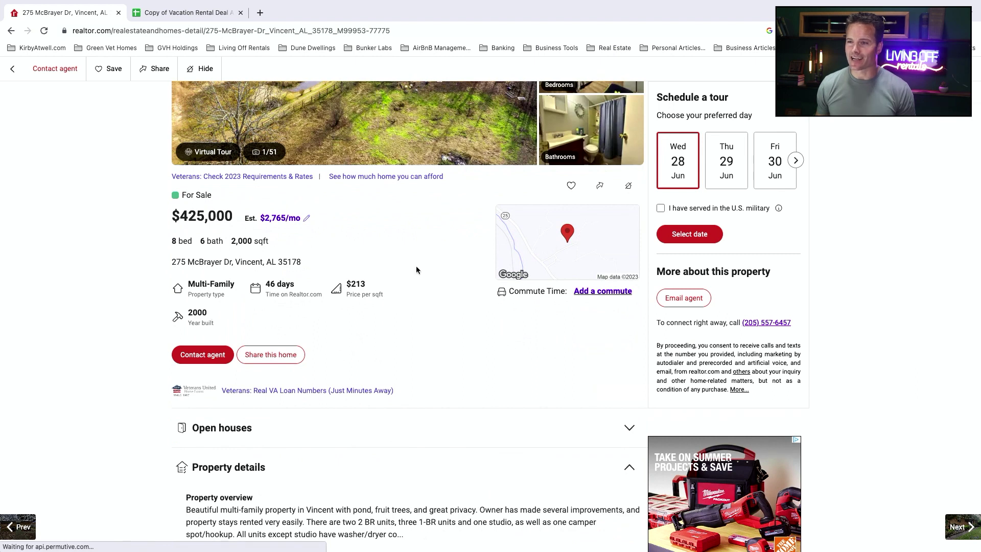
pyautogui.scroll(5, 414, 272)
pyautogui.click(526, 277)
pyautogui.click(527, 277)
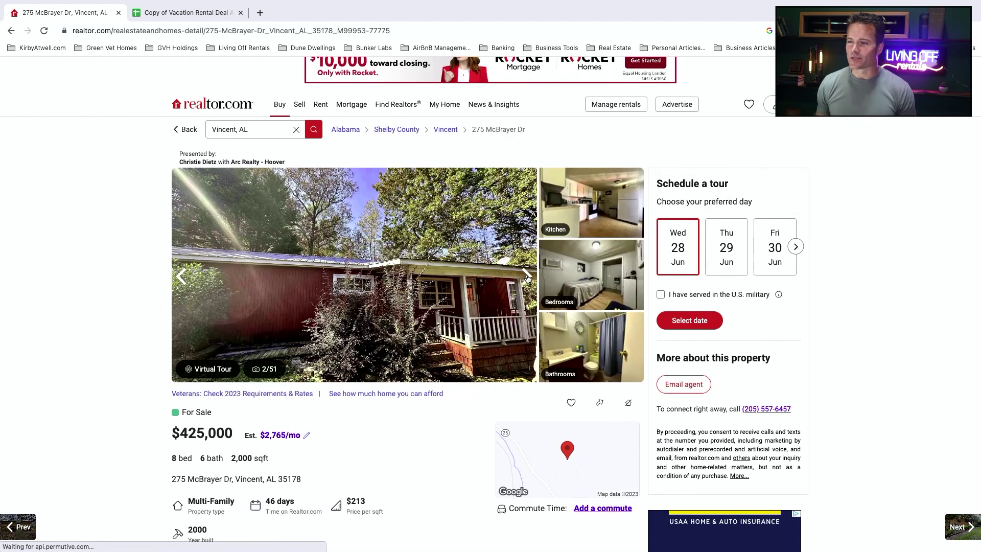
pyautogui.click(526, 276)
pyautogui.click(527, 276)
pyautogui.click(527, 276)
pyautogui.click(526, 277)
pyautogui.click(526, 276)
pyautogui.click(527, 277)
pyautogui.click(527, 277)
pyautogui.click(527, 277)
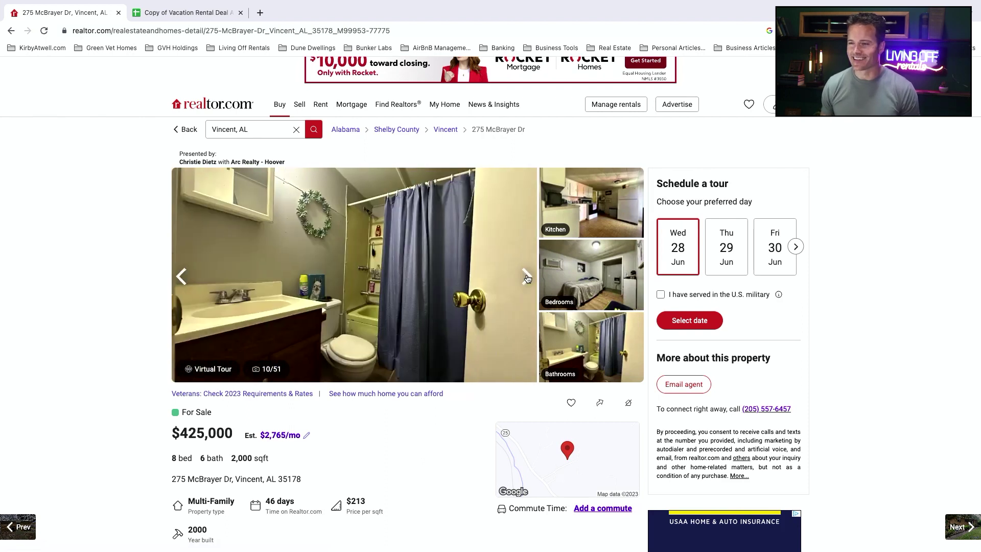
pyautogui.click(527, 276)
pyautogui.click(526, 276)
pyautogui.click(526, 277)
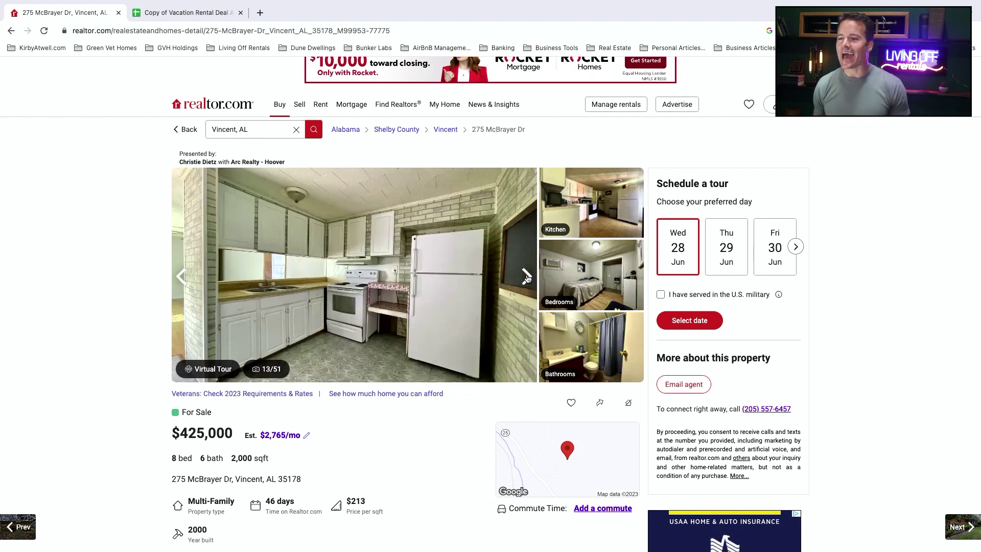
pyautogui.click(527, 276)
pyautogui.click(526, 276)
pyautogui.click(526, 277)
pyautogui.click(526, 276)
pyautogui.click(526, 276)
pyautogui.click(526, 276)
pyautogui.click(527, 276)
pyautogui.click(526, 276)
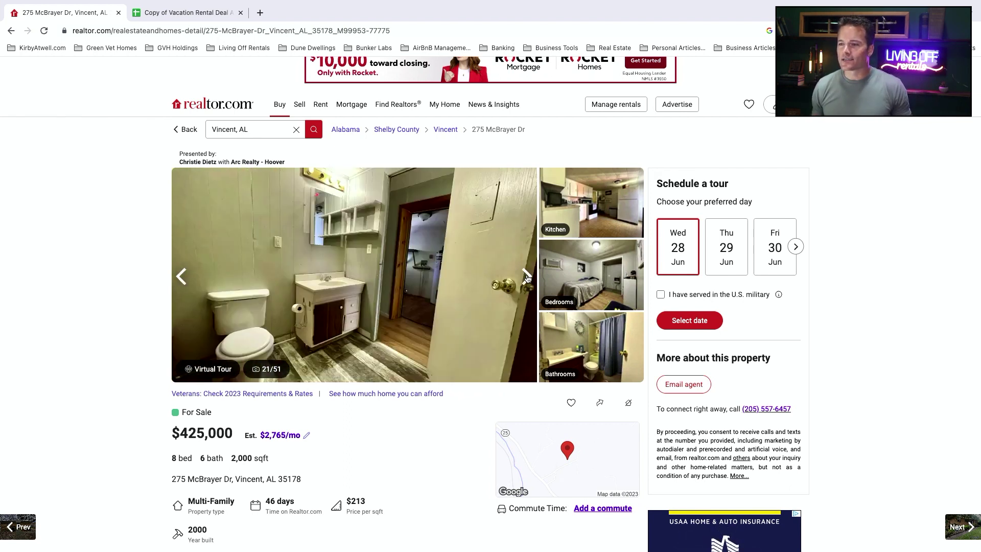
pyautogui.click(526, 277)
pyautogui.click(526, 276)
pyautogui.click(527, 278)
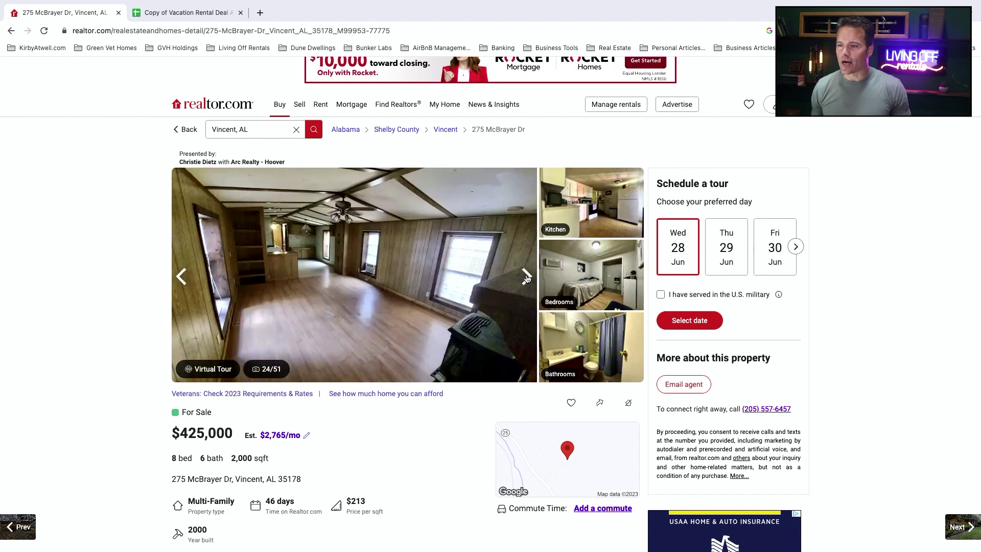
pyautogui.click(526, 276)
pyautogui.click(526, 276)
pyautogui.click(526, 276)
pyautogui.click(526, 276)
pyautogui.click(527, 277)
pyautogui.click(526, 277)
pyautogui.click(526, 276)
pyautogui.click(526, 277)
pyautogui.click(526, 278)
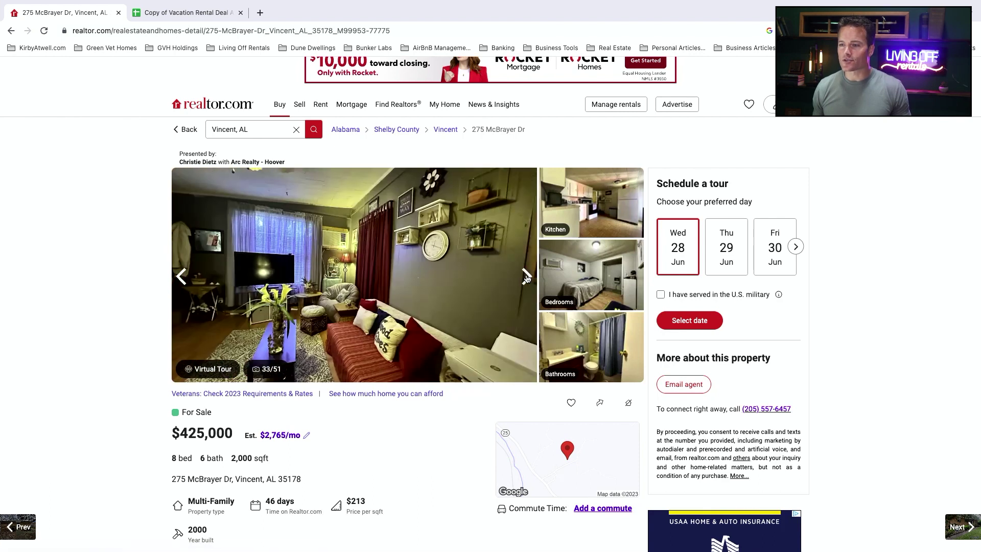
pyautogui.click(526, 277)
pyautogui.click(526, 278)
pyautogui.click(527, 278)
pyautogui.click(527, 277)
pyautogui.click(527, 277)
pyautogui.click(527, 278)
pyautogui.click(527, 278)
pyautogui.click(526, 277)
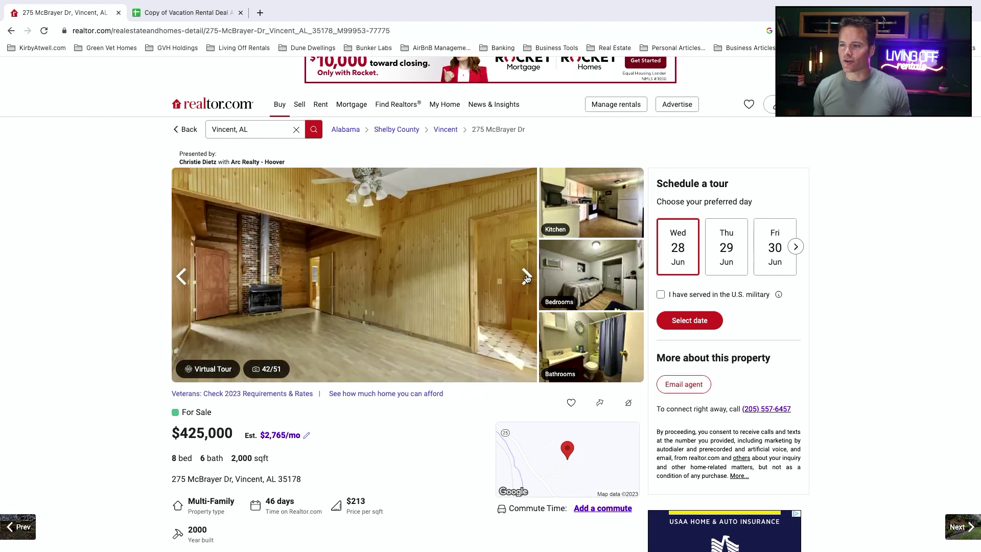
pyautogui.click(527, 278)
pyautogui.scroll(-1, 419, 404)
pyautogui.scroll(-6, 418, 404)
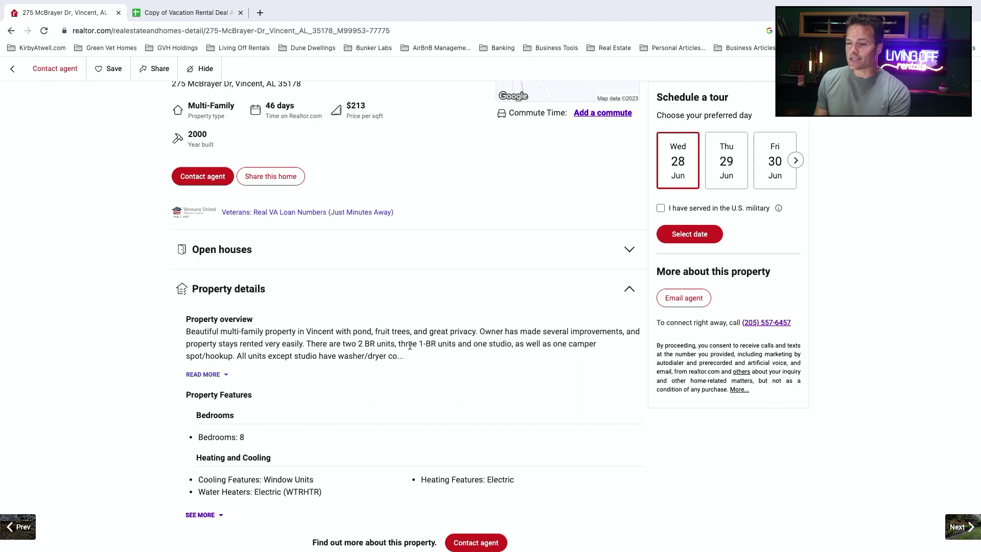
pyautogui.scroll(8, 397, 235)
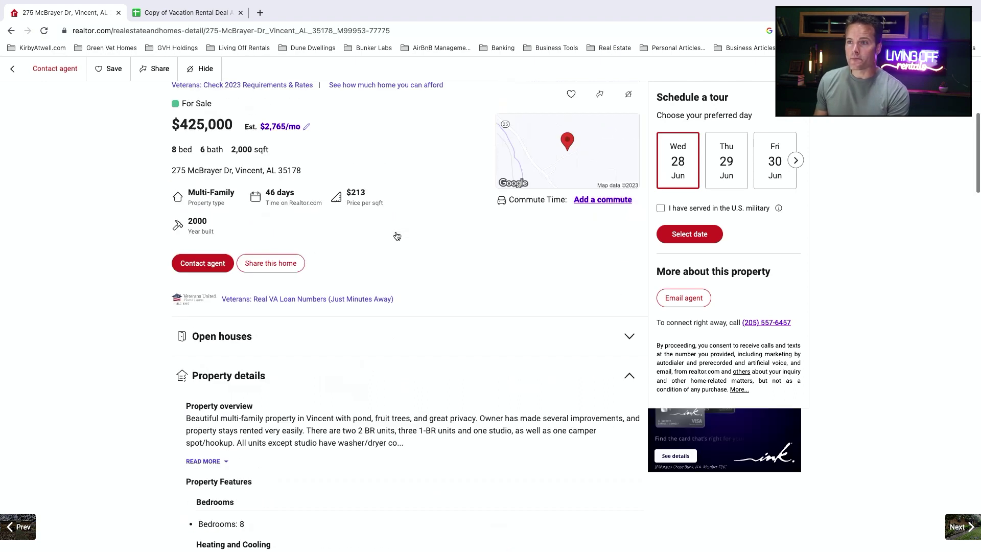
# Step: On the Property Details sheet, set purchase price to $400,000 and after repair value to $500,000
pyautogui.click(172, 16)
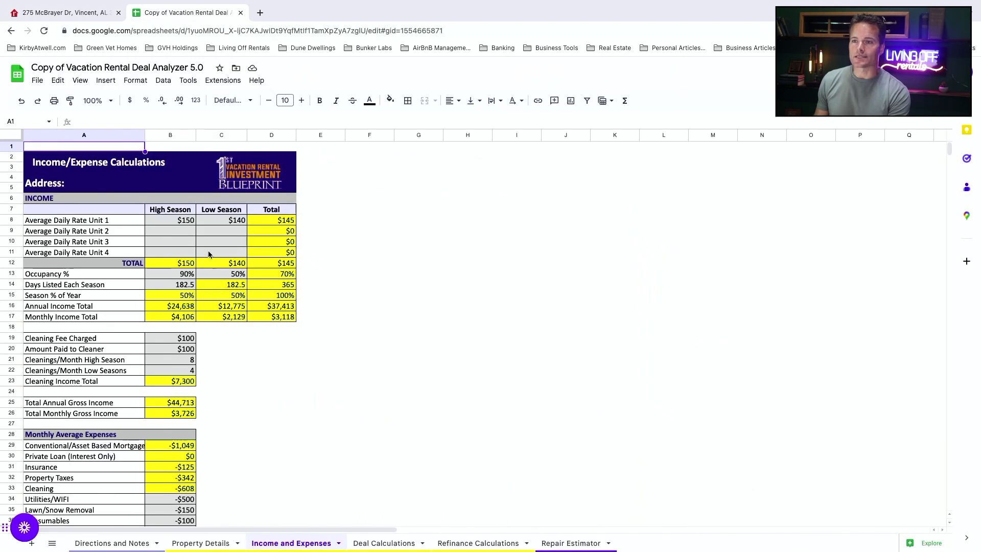
pyautogui.click(199, 543)
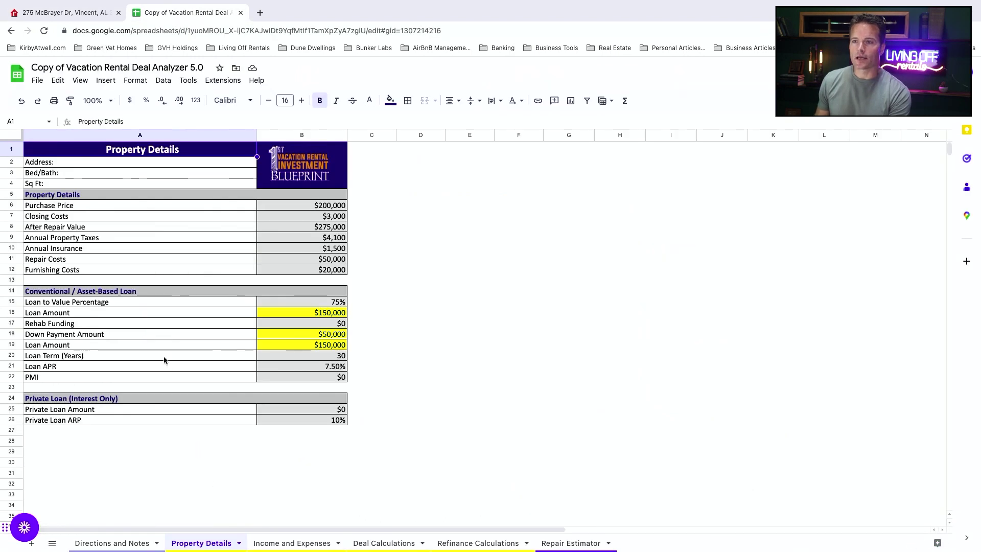
pyautogui.click(304, 206)
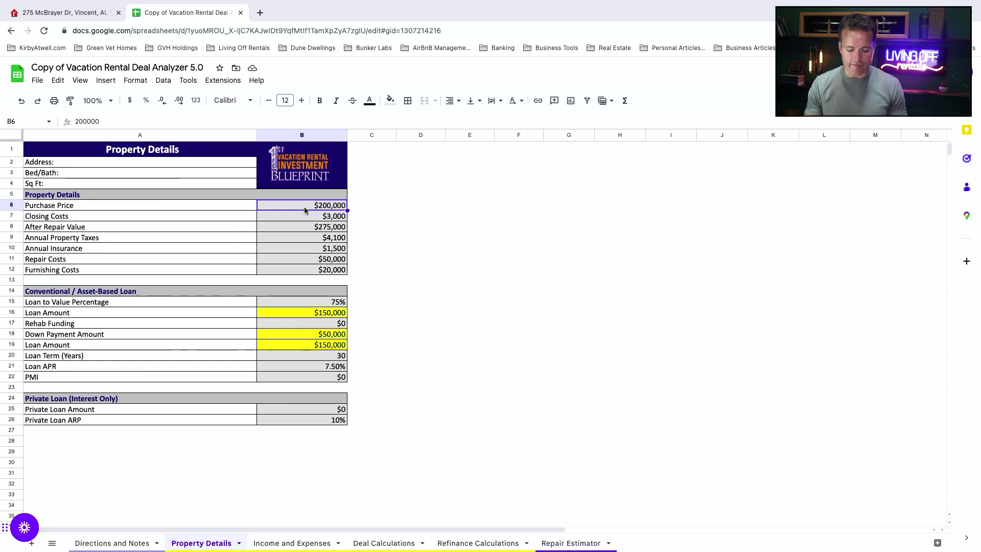
pyautogui.write('400')
pyautogui.click(330, 227)
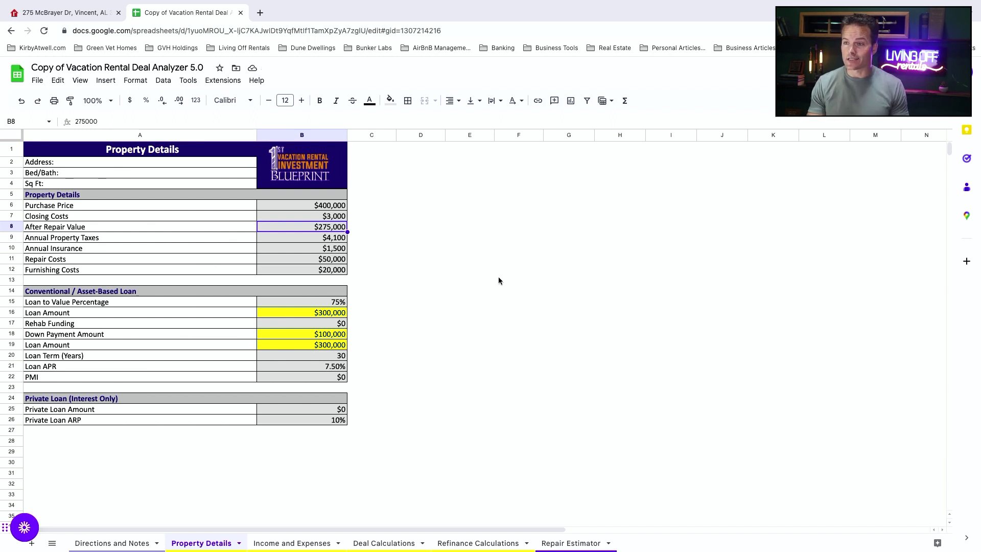
pyautogui.write('500,0')
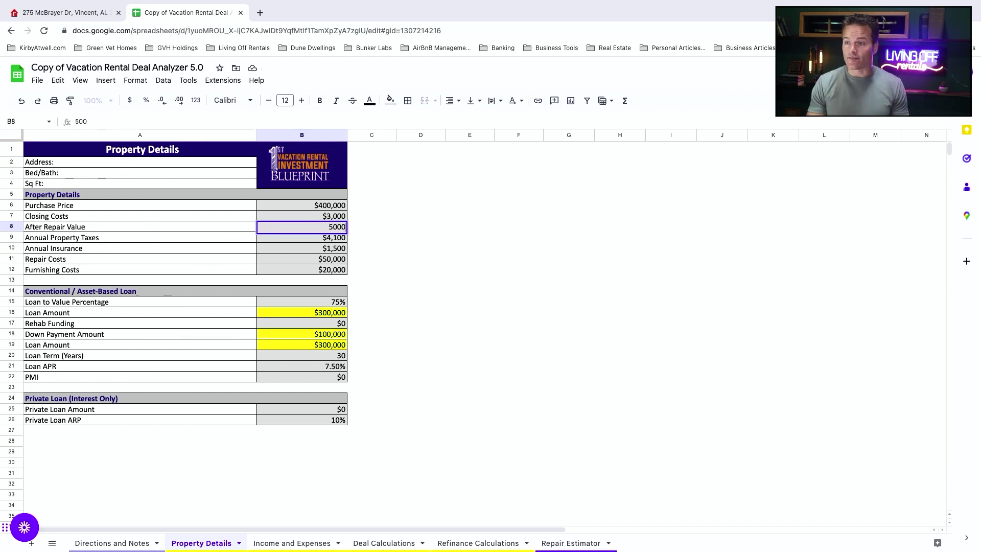
pyautogui.write('00')
pyautogui.press('Tab')
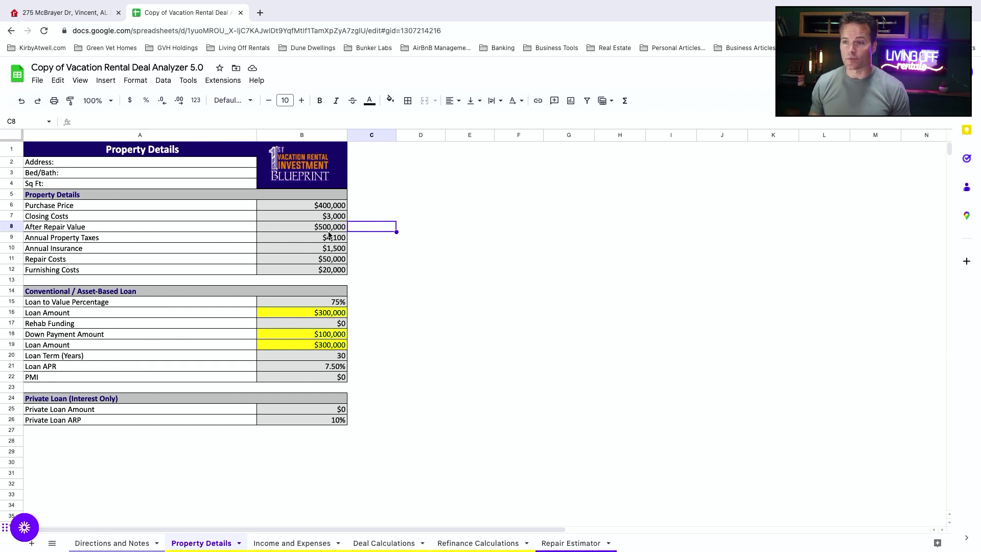
# Step: Check the listing's property history ($425,000 listed 05/12/2023) and return to the spreadsheet
pyautogui.hotkey('ctrl', 'shift', 'Tab')
pyautogui.scroll(-3, 415, 437)
pyautogui.scroll(-3, 414, 437)
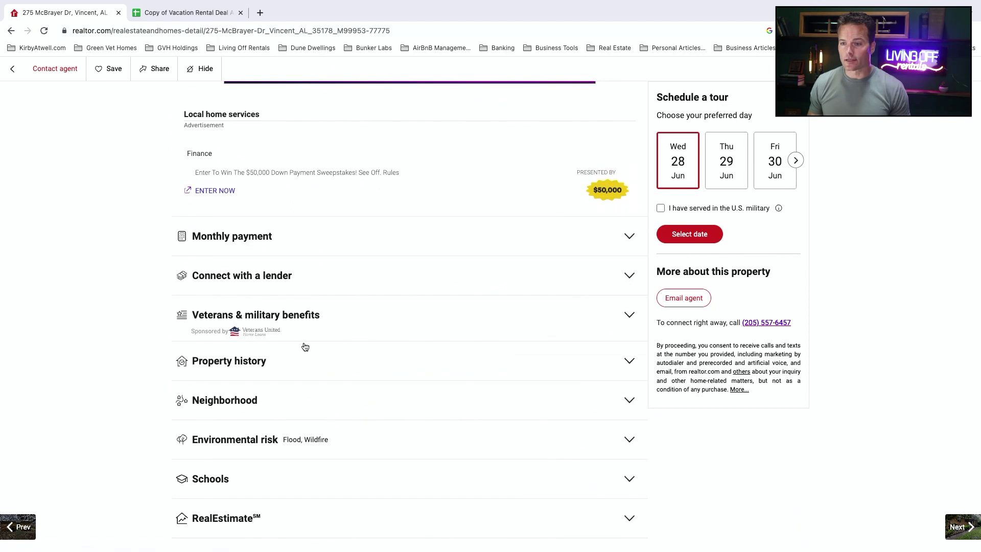
pyautogui.scroll(-3, 367, 435)
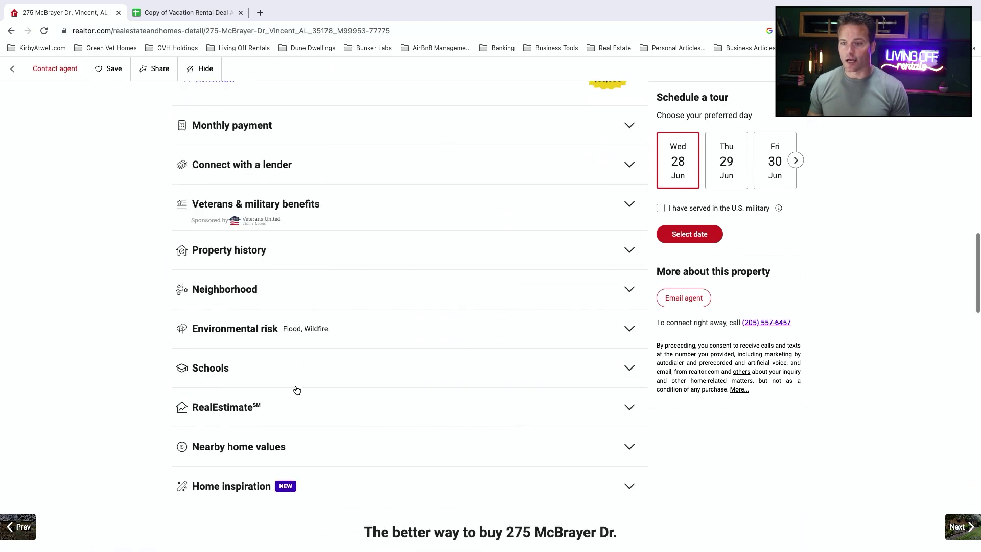
pyautogui.scroll(-2, 296, 408)
pyautogui.scroll(3, 270, 273)
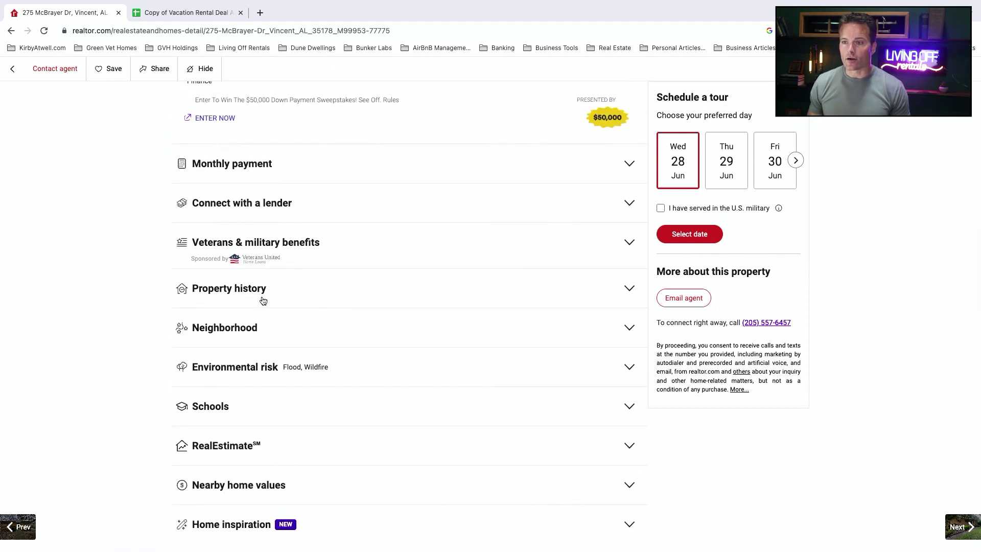
pyautogui.click(286, 289)
pyautogui.scroll(-2, 385, 353)
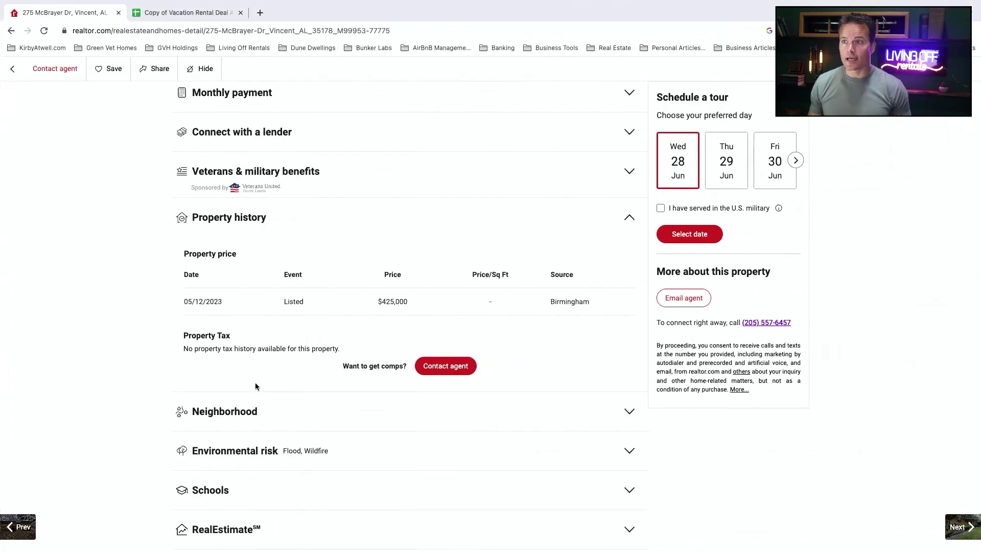
pyautogui.click(173, 20)
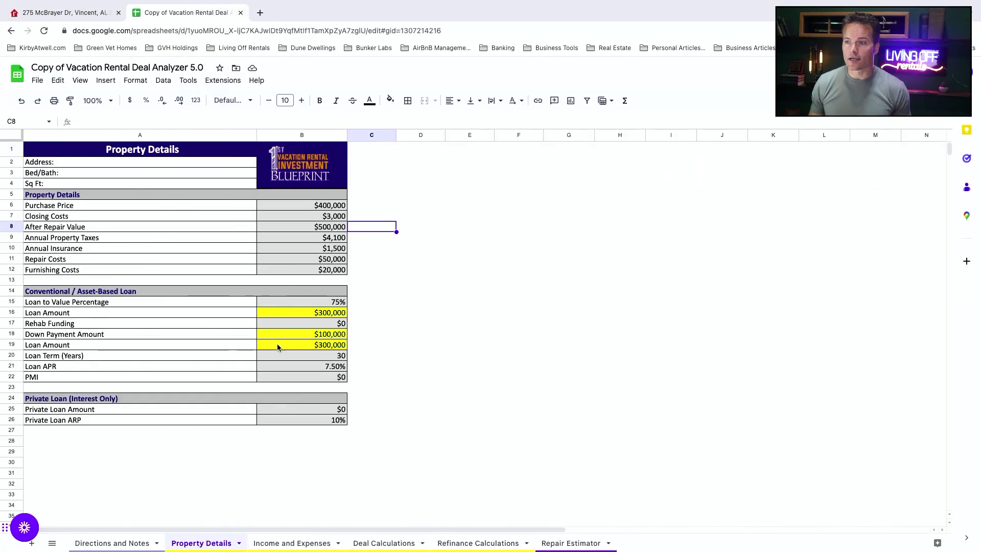
# Step: Enter $4,000 annual property taxes and $100,000 repair costs
pyautogui.click(309, 239)
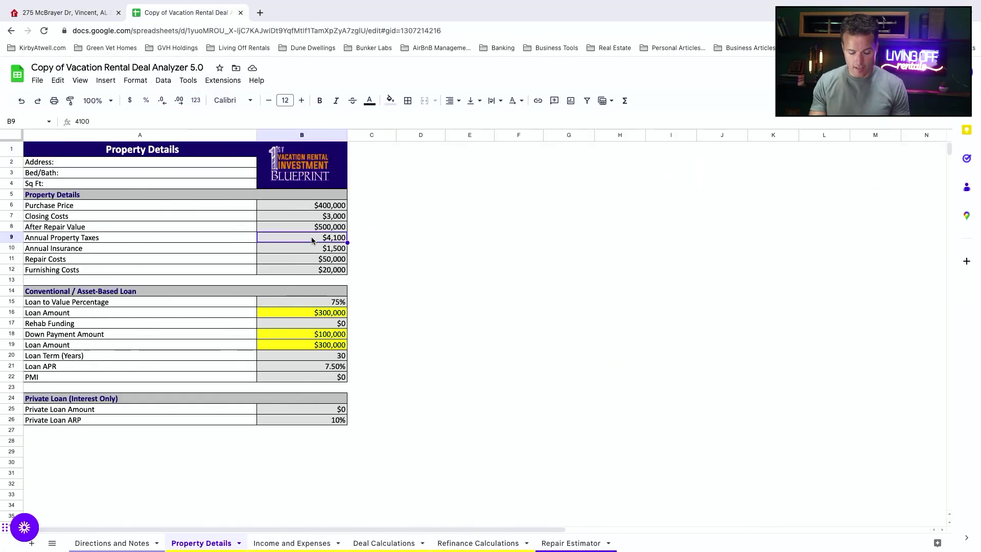
pyautogui.write('400')
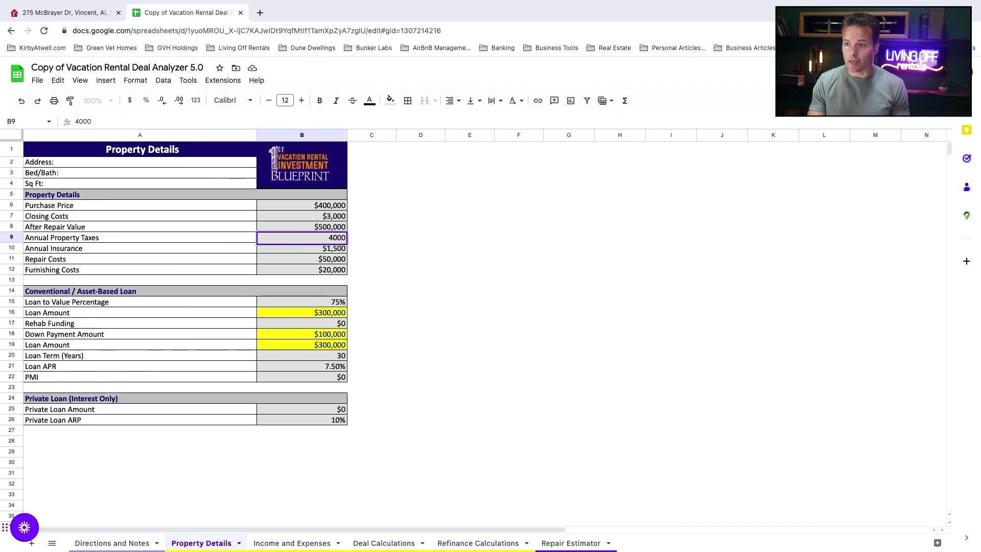
pyautogui.press('Tab')
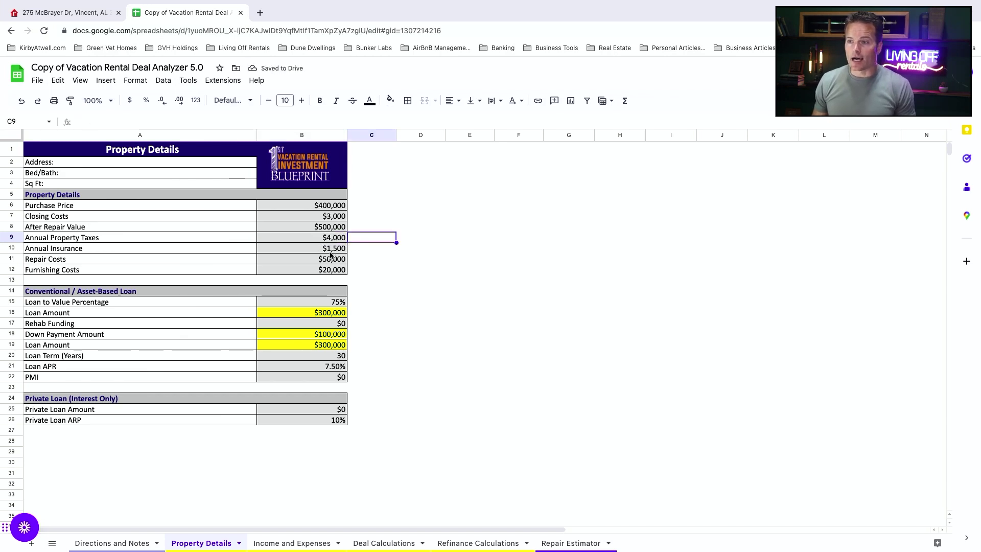
pyautogui.click(324, 259)
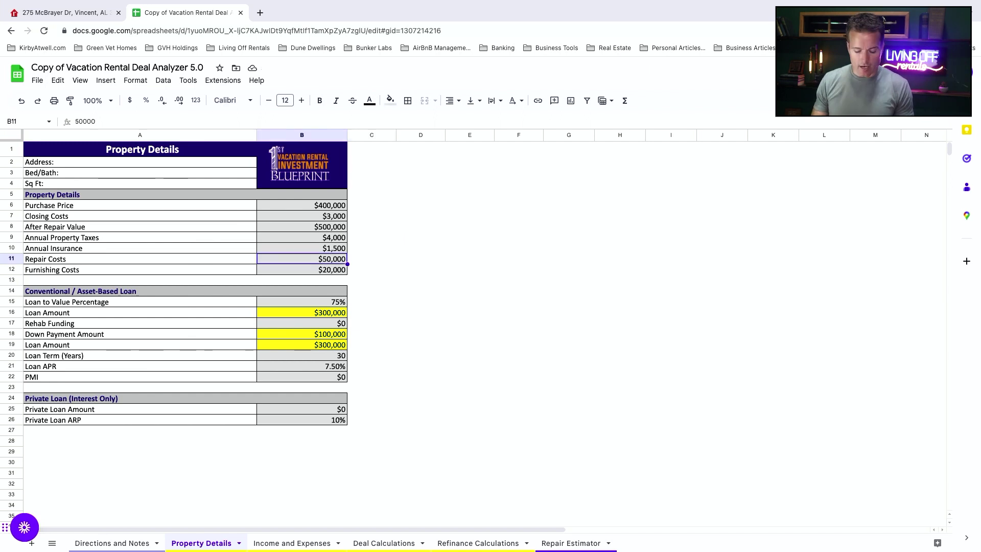
pyautogui.write('100,000')
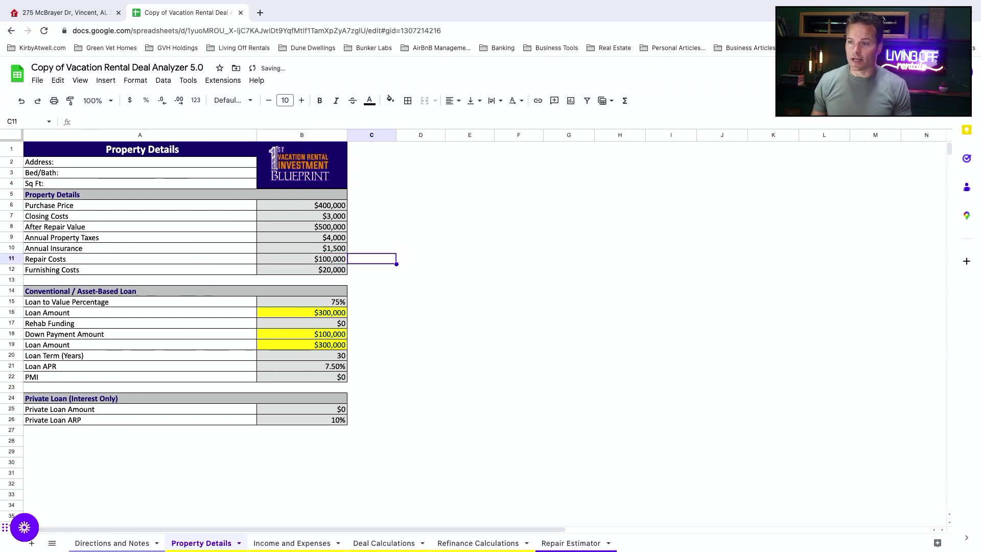
pyautogui.click(324, 271)
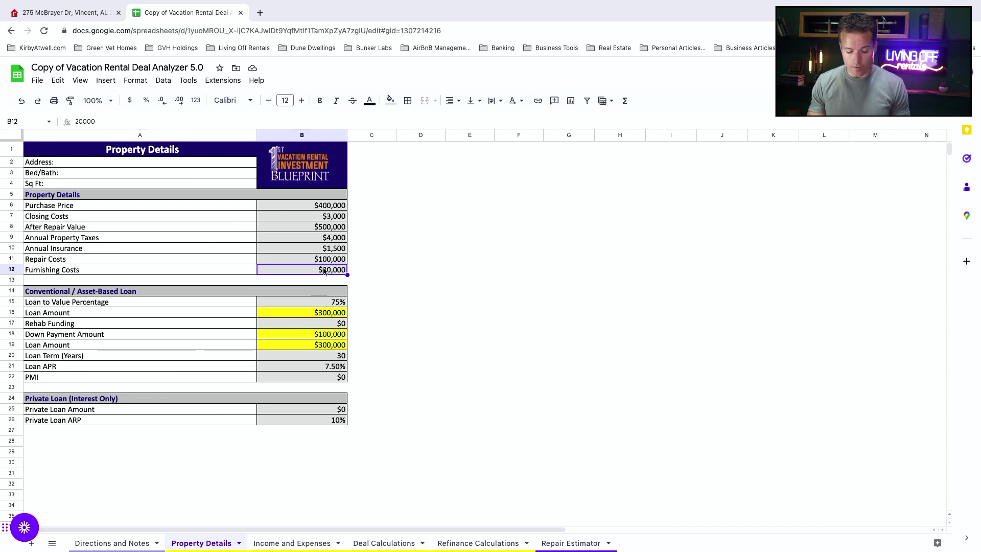
# Step: Set furnishing costs to $30,000 and the private loan amount to $100,000
pyautogui.write('30000')
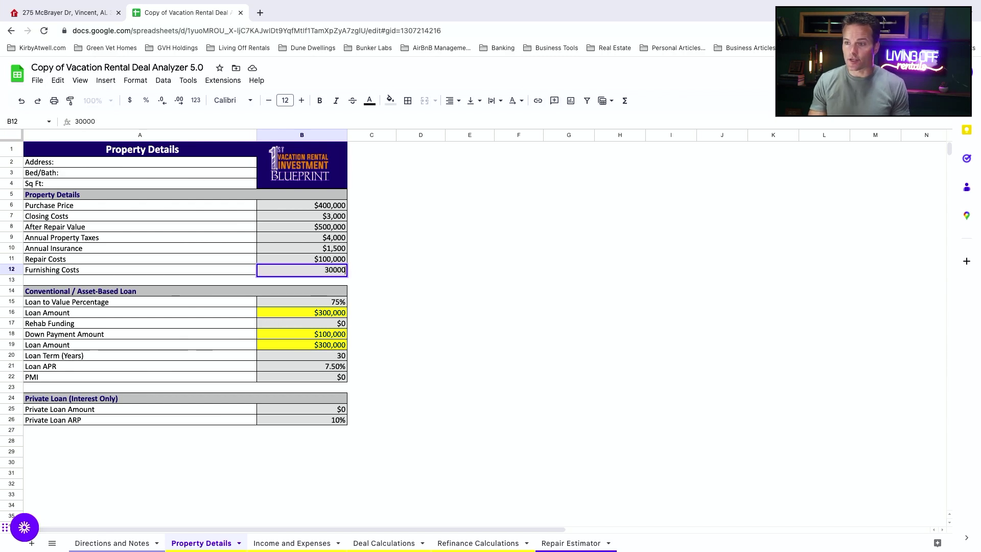
pyautogui.press('Tab')
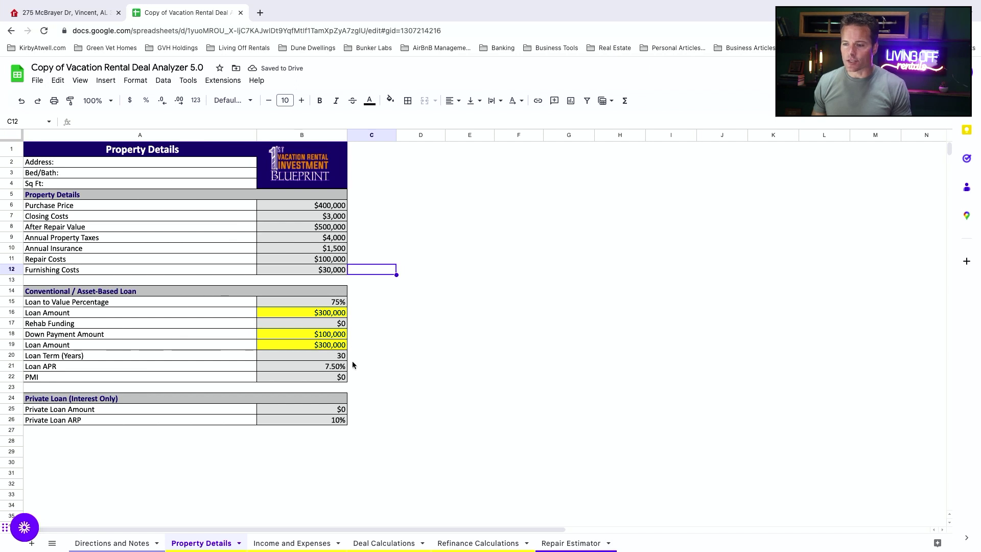
pyautogui.click(320, 410)
pyautogui.write('100')
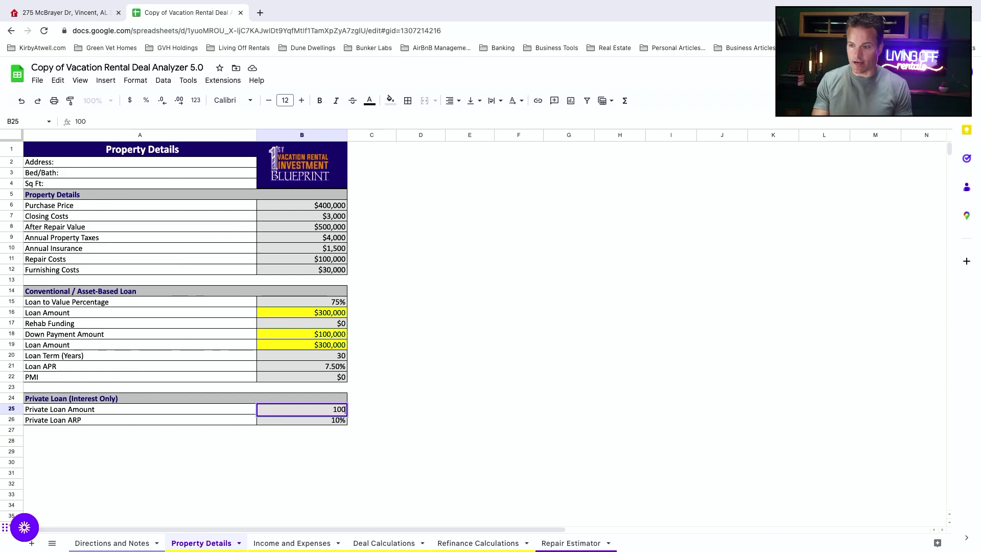
pyautogui.write(',000')
pyautogui.press('Tab')
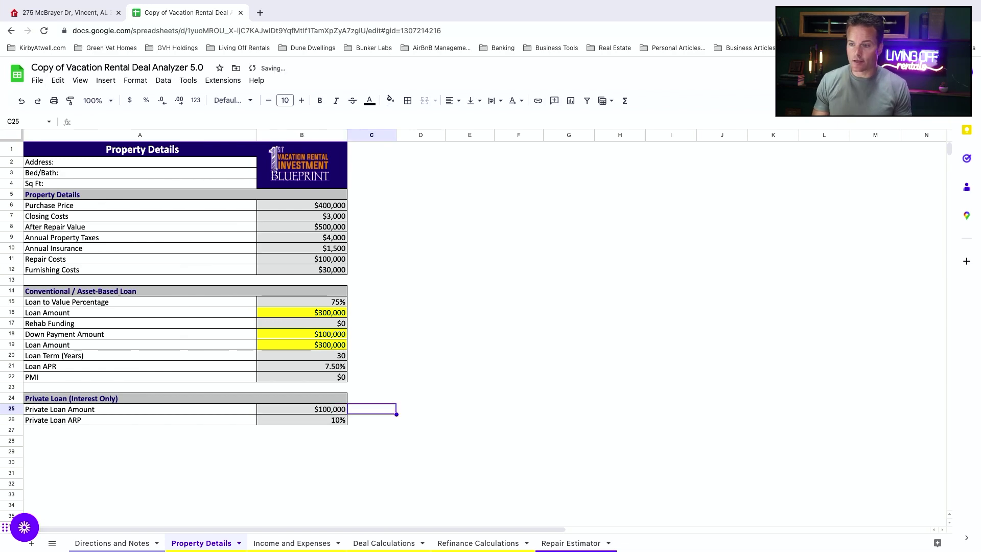
# Step: On Income and Expenses, set high-season daily rates: $130, $130, $300 and $75 for Units 1-4
pyautogui.click(282, 543)
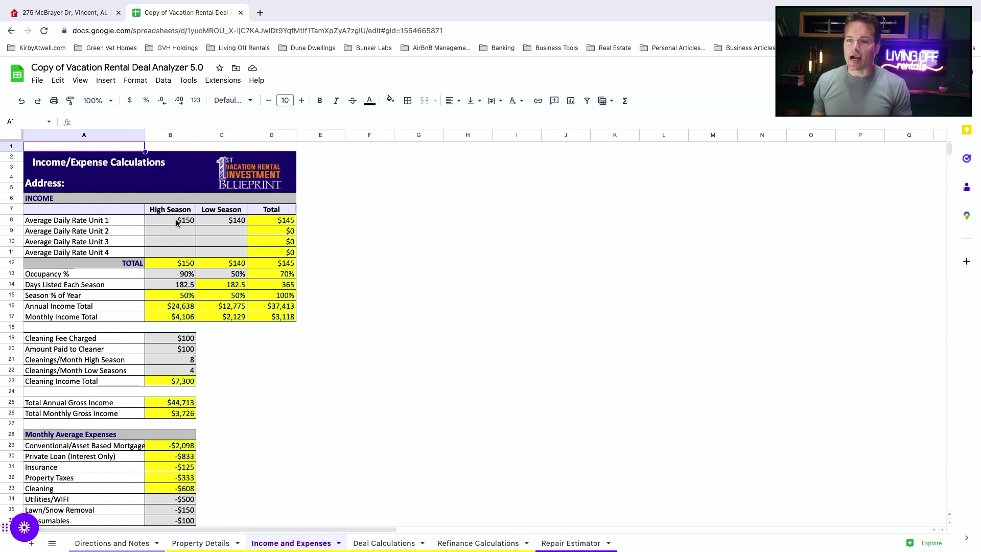
pyautogui.click(177, 223)
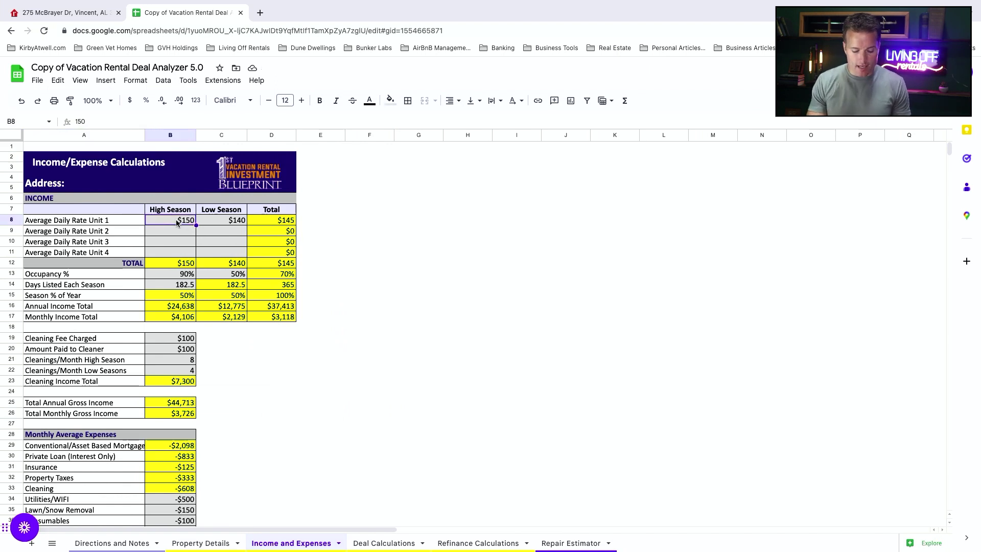
pyautogui.write('1')
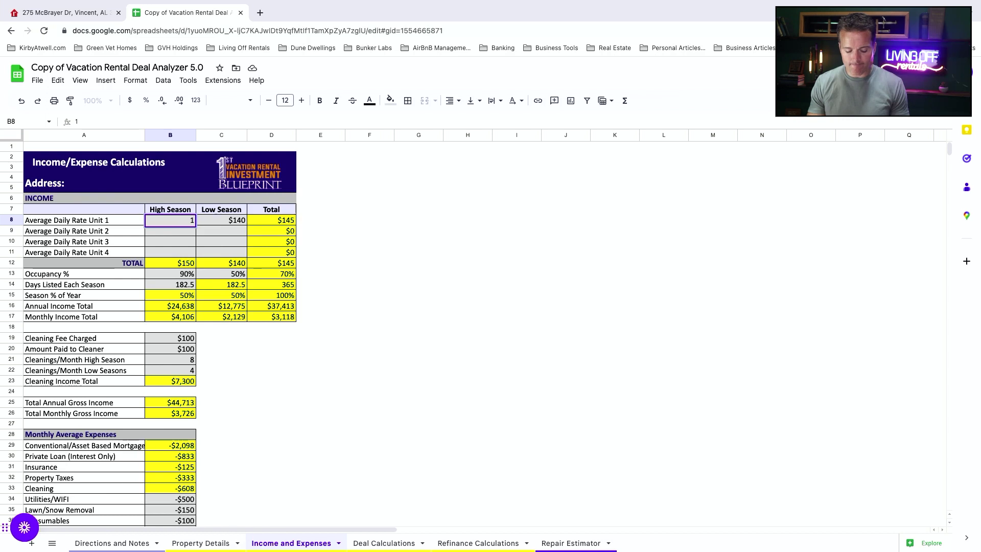
pyautogui.write('30')
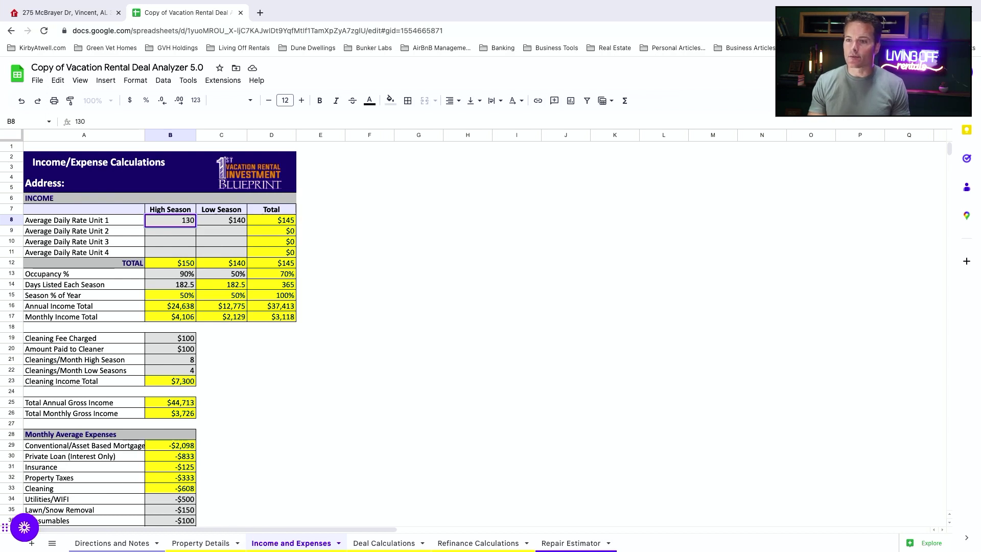
pyautogui.click(170, 231)
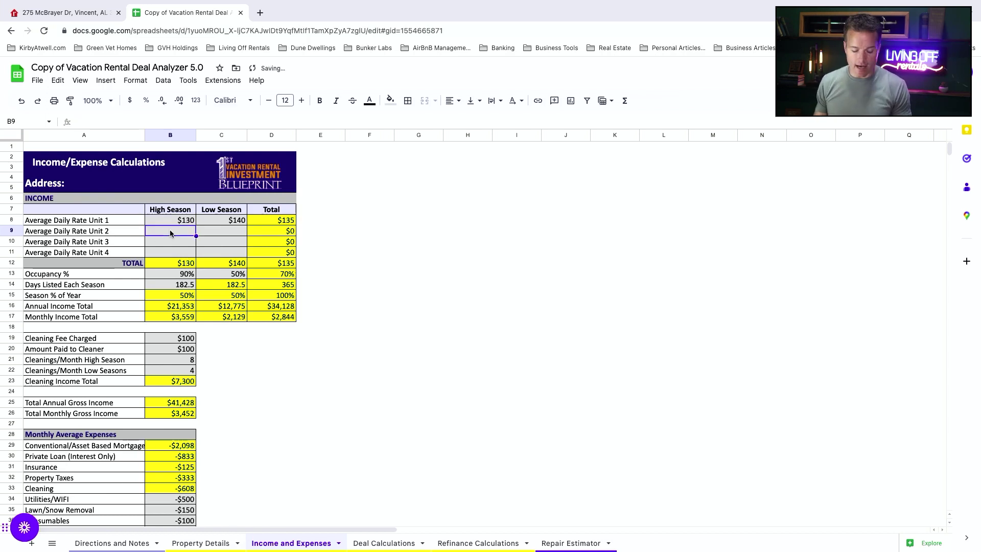
pyautogui.write('130')
pyautogui.press('Return')
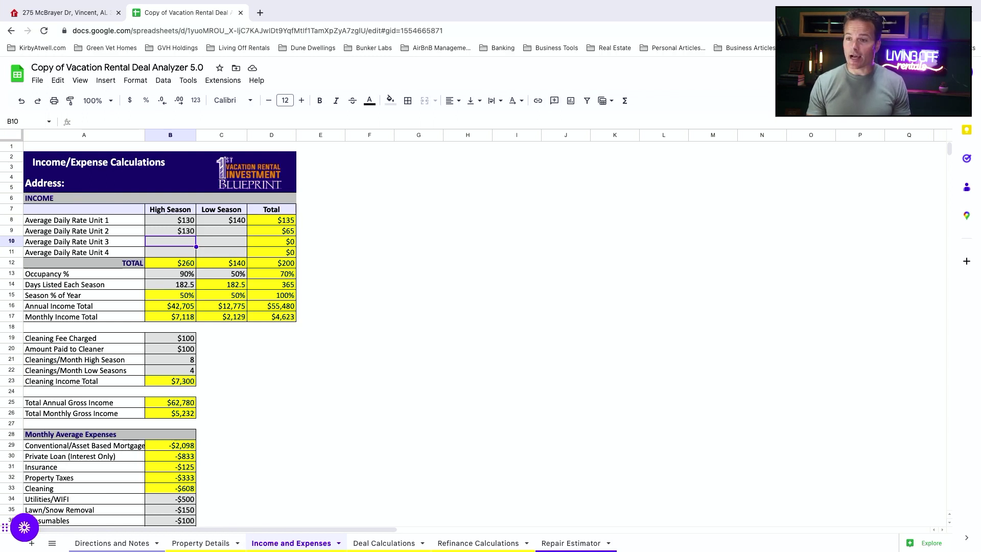
pyautogui.write('100')
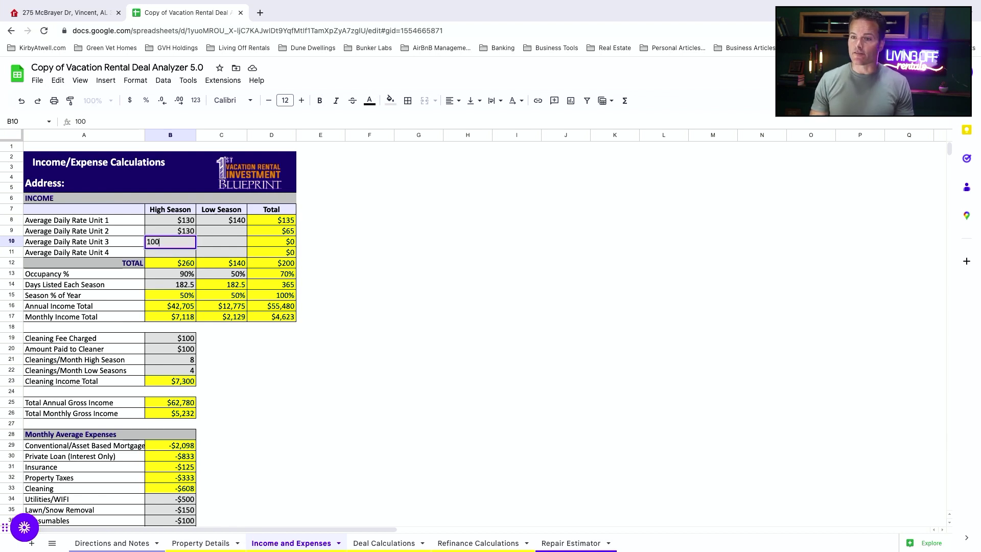
pyautogui.press('BackSpace')
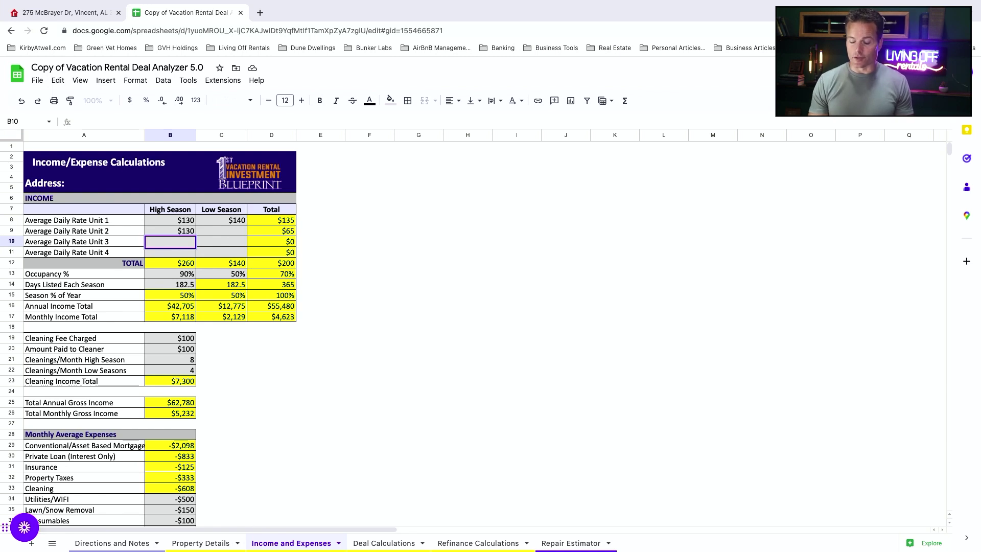
pyautogui.write('300')
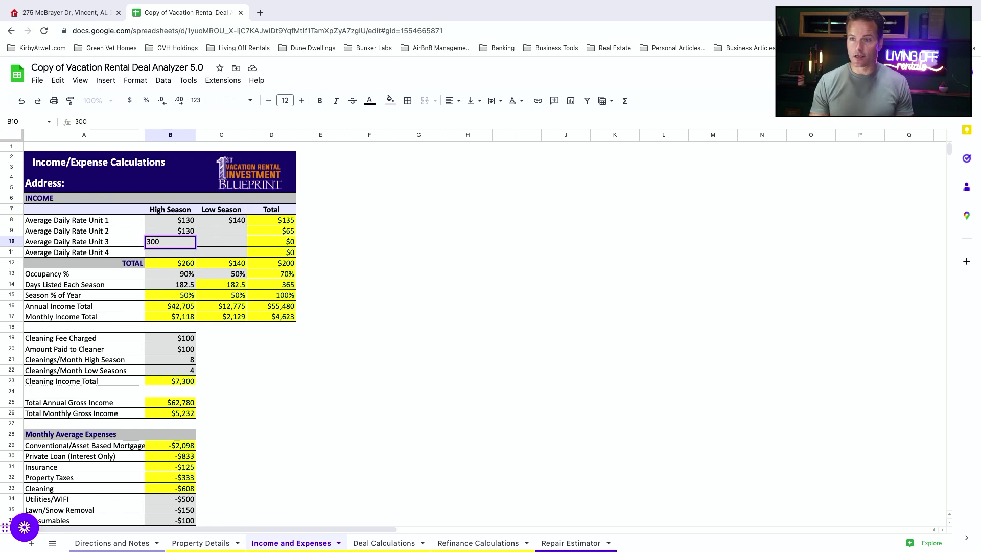
pyautogui.press('Return')
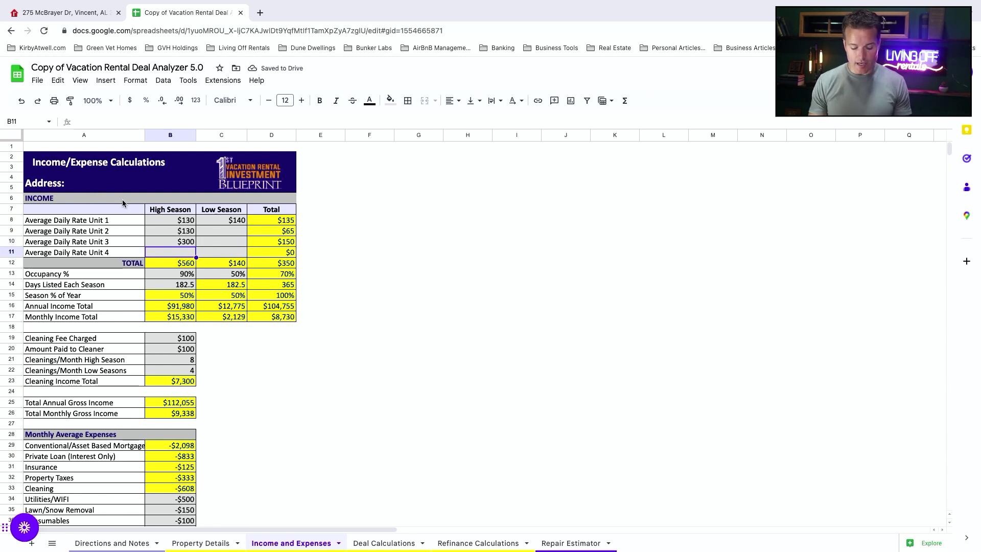
pyautogui.write('75')
pyautogui.press('Tab')
# Step: Set low-season daily rates: $100, $100, $240 and $60 for Units 1-4
pyautogui.click(221, 219)
pyautogui.write('100')
pyautogui.press('Return')
pyautogui.write('100')
pyautogui.press('Return')
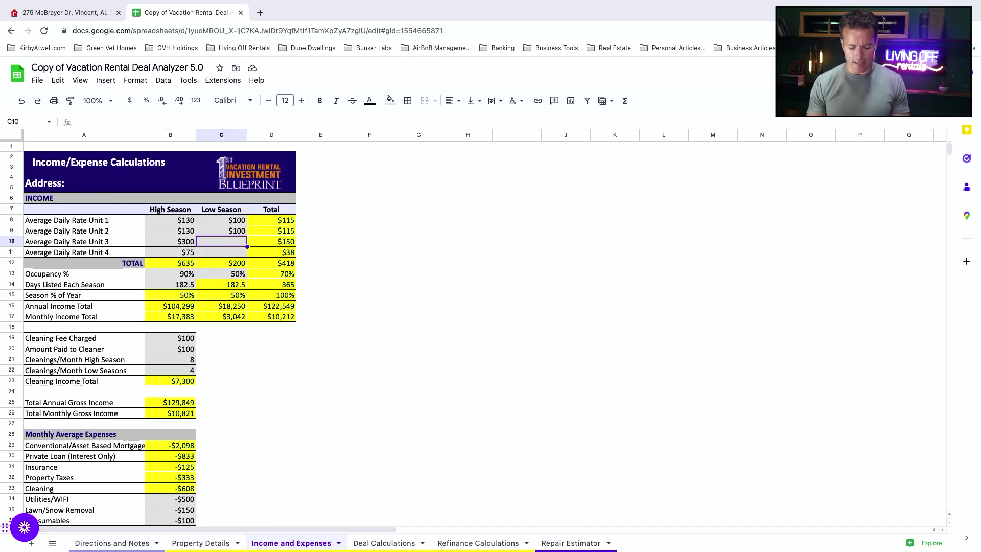
pyautogui.write('1=249=')
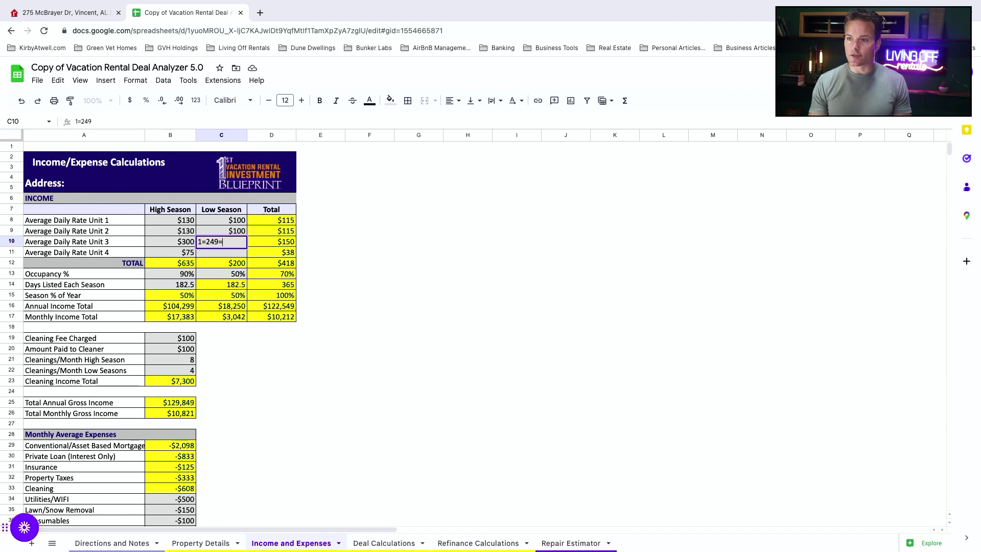
pyautogui.press('BackSpace')
pyautogui.press('BackSpace')
pyautogui.press('BackSpace')
pyautogui.press('BackSpace')
pyautogui.press('BackSpace')
pyautogui.press('BackSpace')
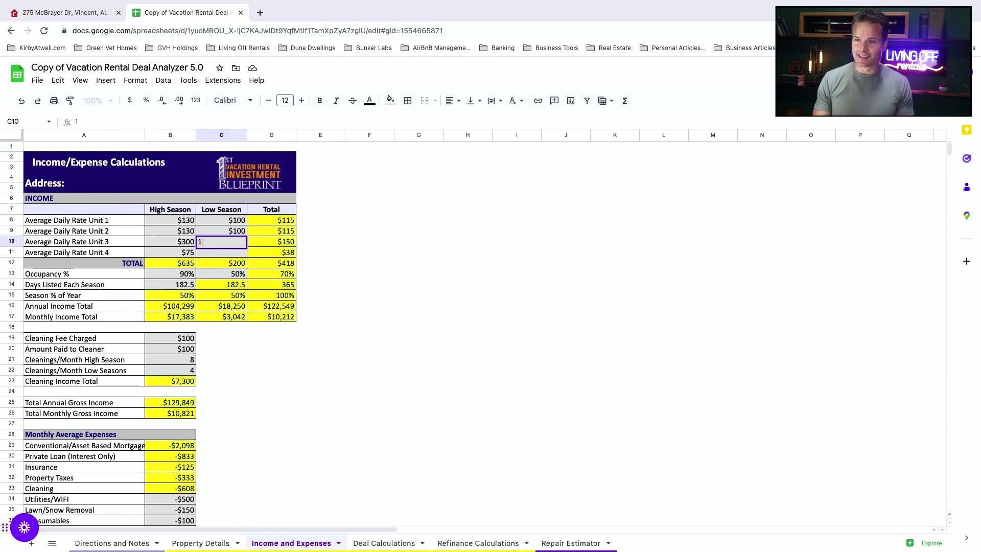
pyautogui.write('240')
pyautogui.press('Return')
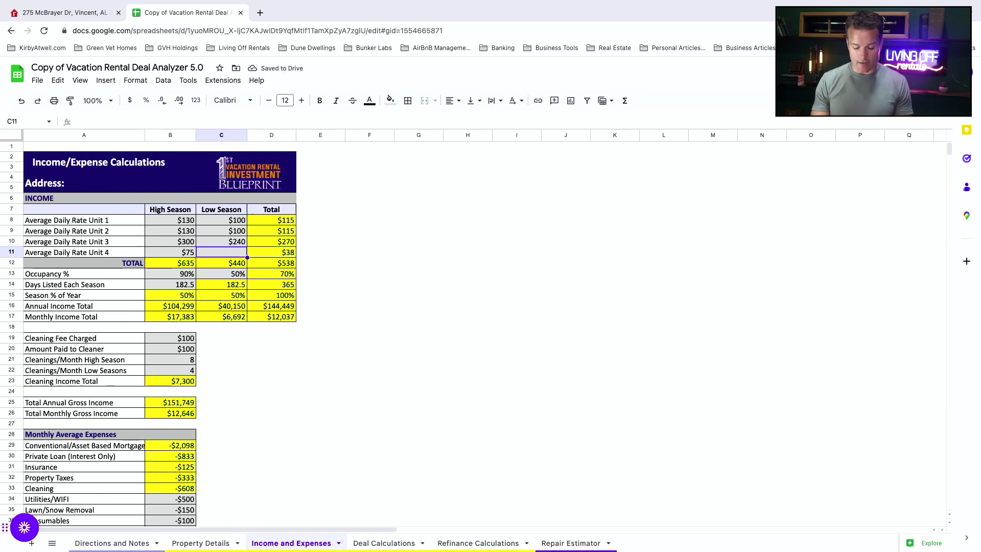
pyautogui.write('60')
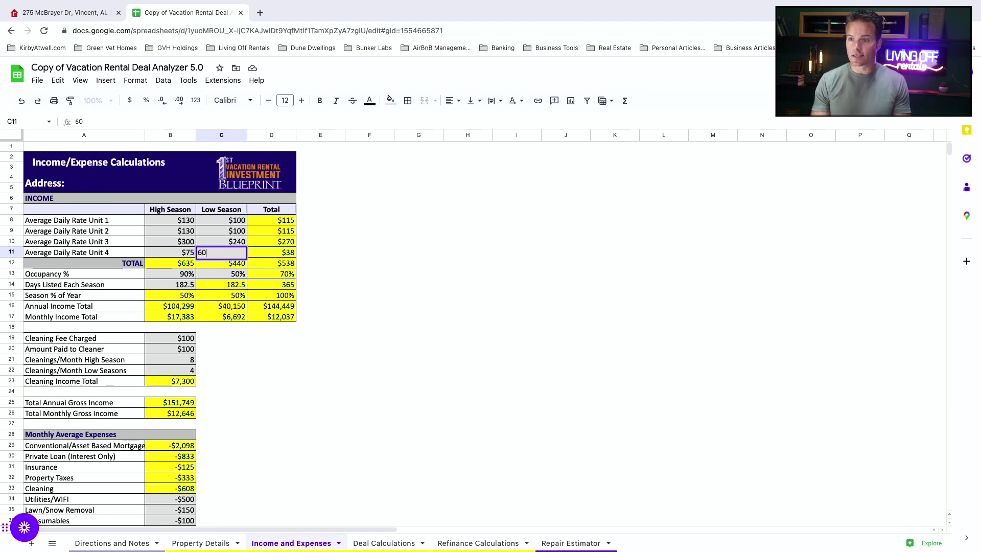
pyautogui.press('Tab')
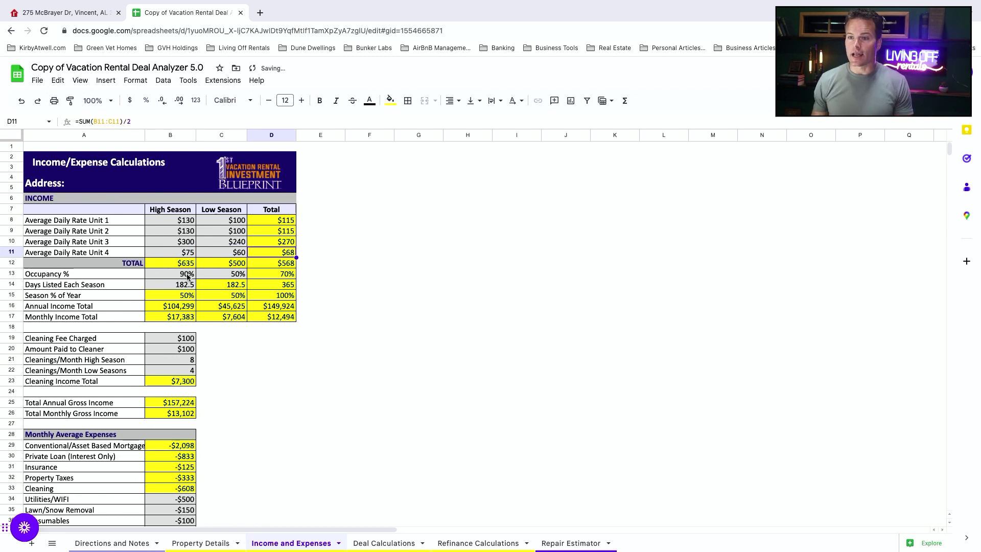
# Step: Set occupancy to 85% for high season and 45% for low season
pyautogui.click(188, 277)
pyautogui.write('85')
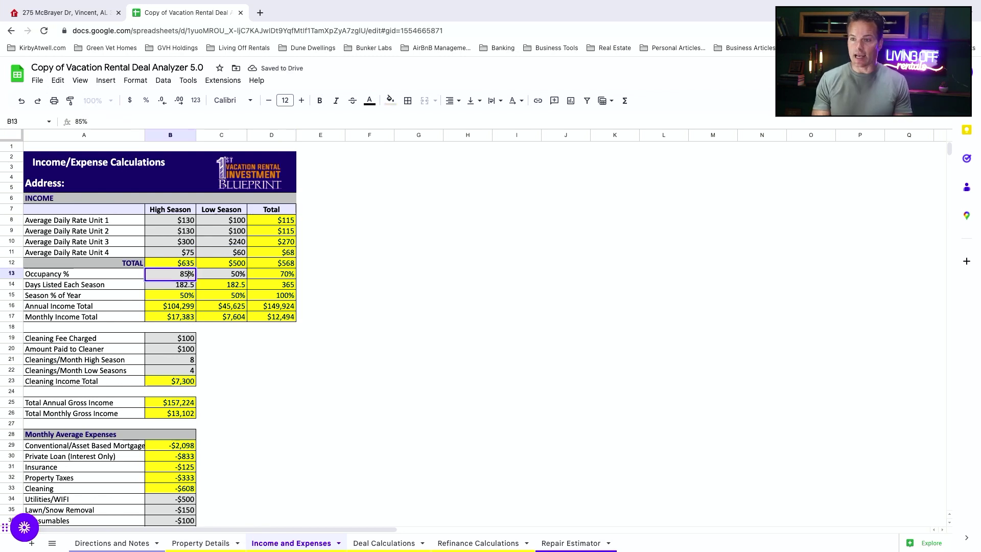
pyautogui.press('Tab')
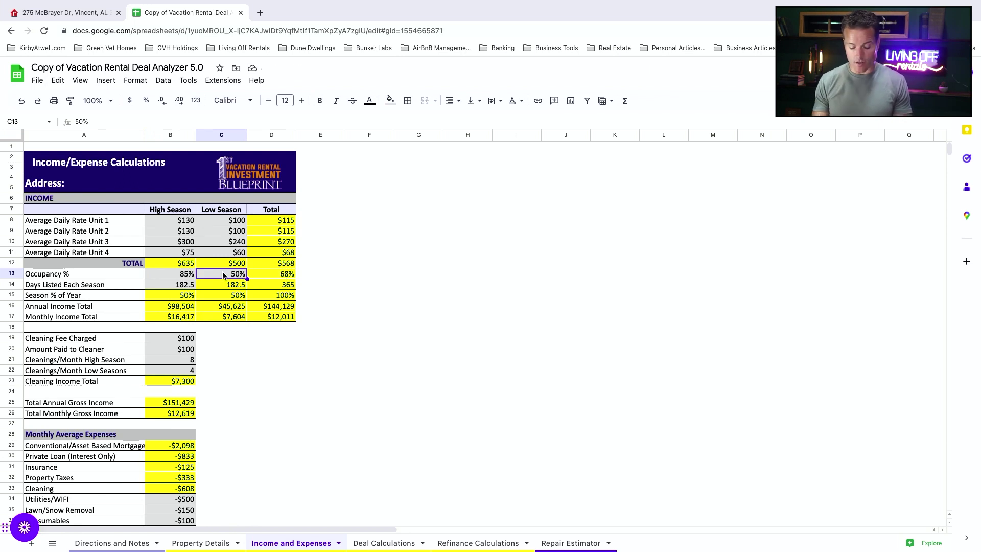
pyautogui.write('45')
pyautogui.press('Tab')
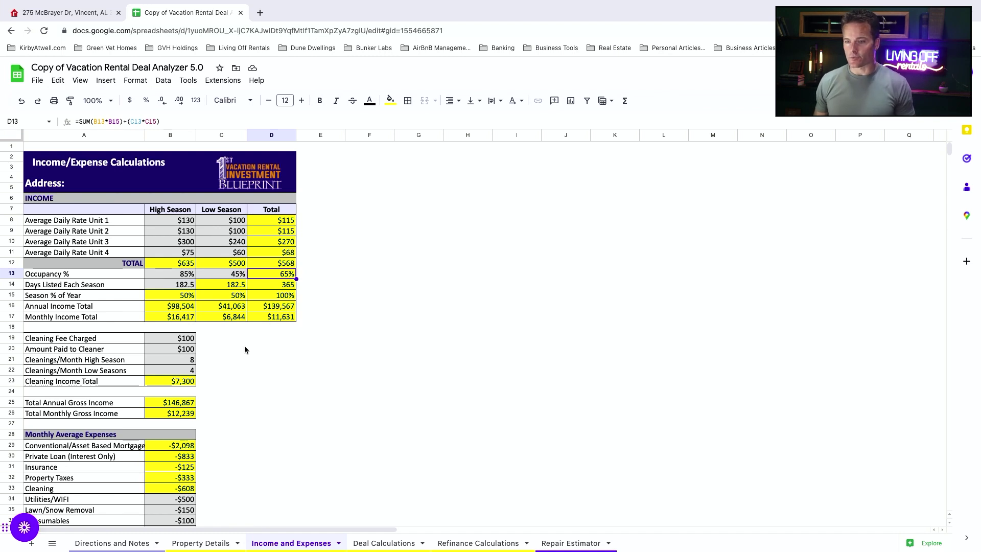
# Step: Set monthly cleanings to 30 in high season and 15 in low season
pyautogui.click(180, 362)
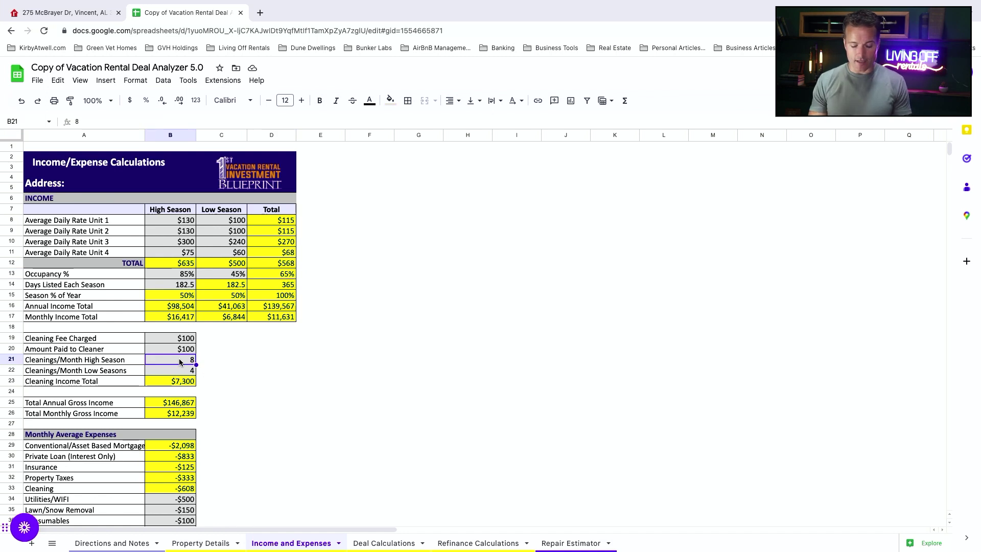
pyautogui.write('30')
pyautogui.press('Return')
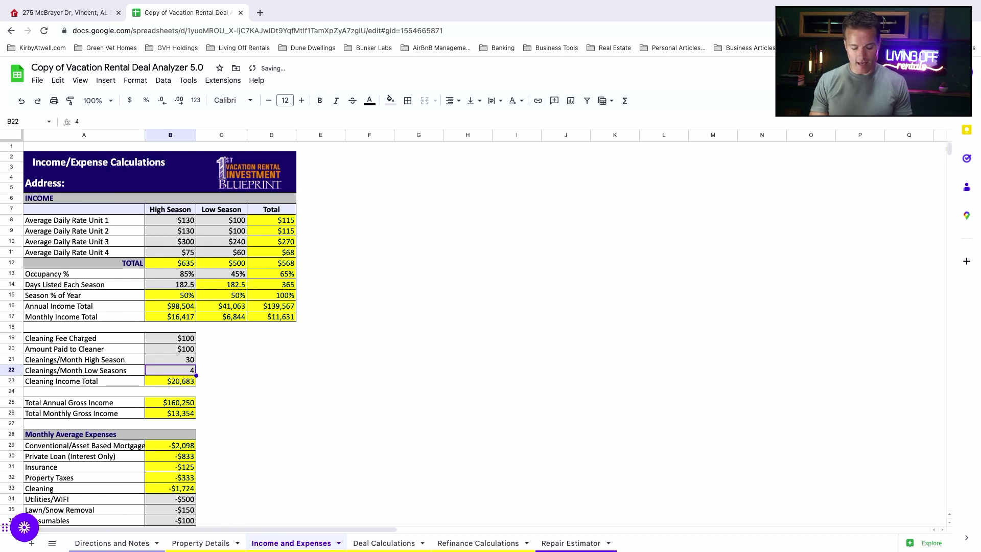
pyautogui.write('15')
pyautogui.press('Tab')
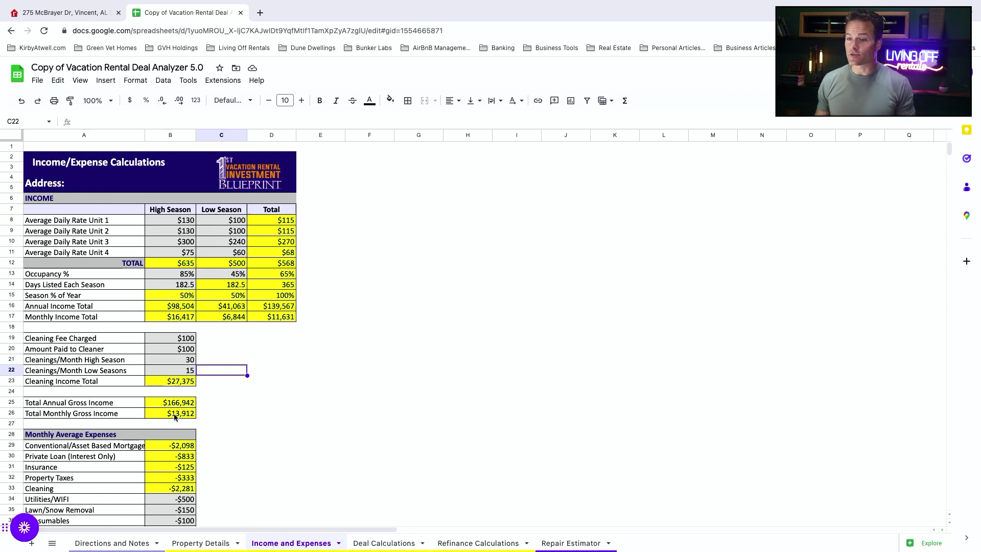
# Step: Enter monthly expenses: Utilities/WIFI -700, Lawn/Snow Removal -250, Consumables -300
pyautogui.scroll(-2, 232, 418)
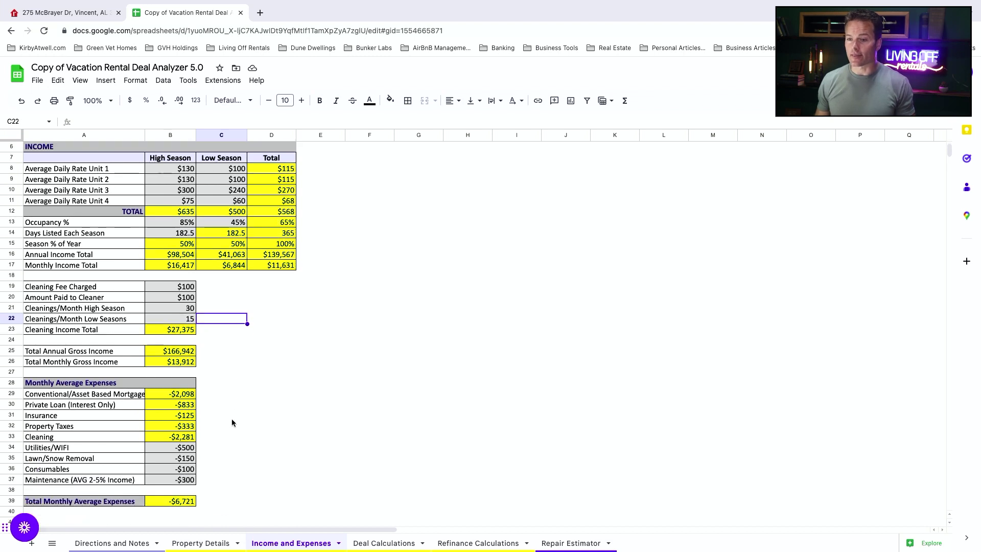
pyautogui.scroll(-1, 232, 419)
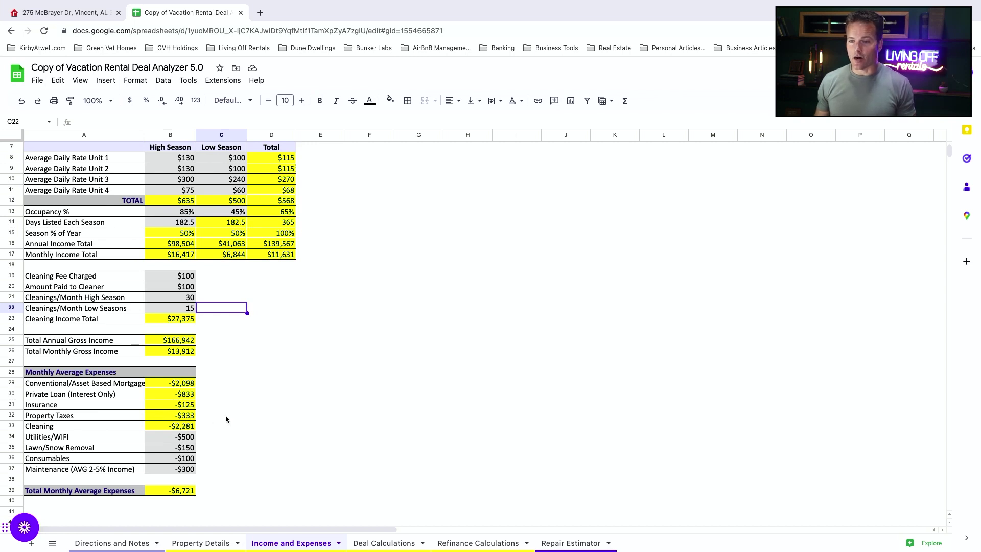
pyautogui.click(183, 437)
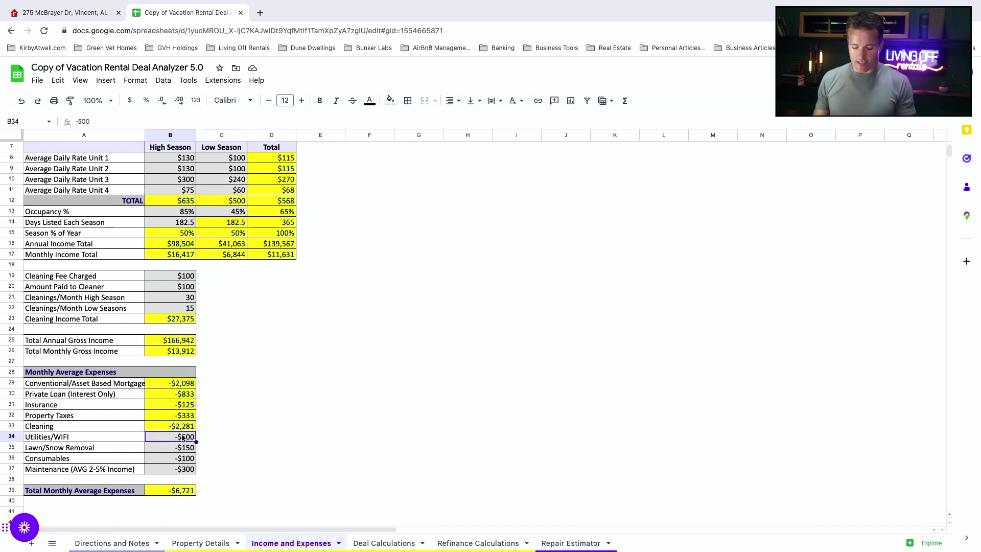
pyautogui.write('-700')
pyautogui.press('Return')
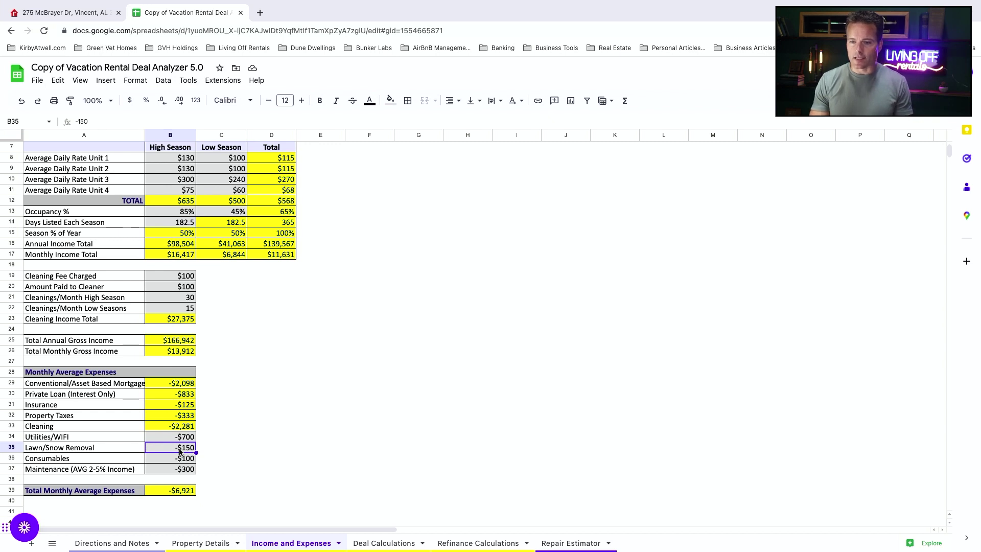
pyautogui.write('-250')
pyautogui.click(178, 462)
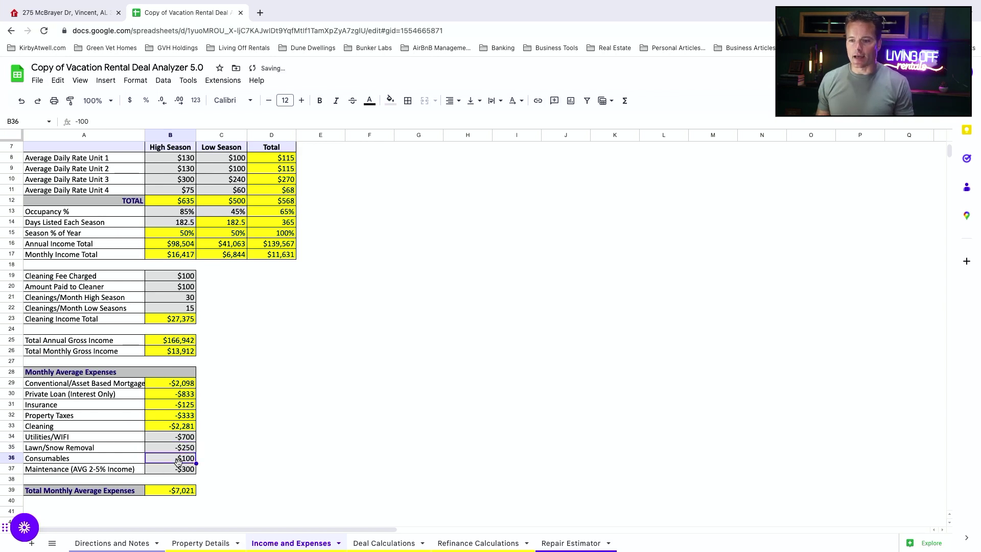
pyautogui.write('-')
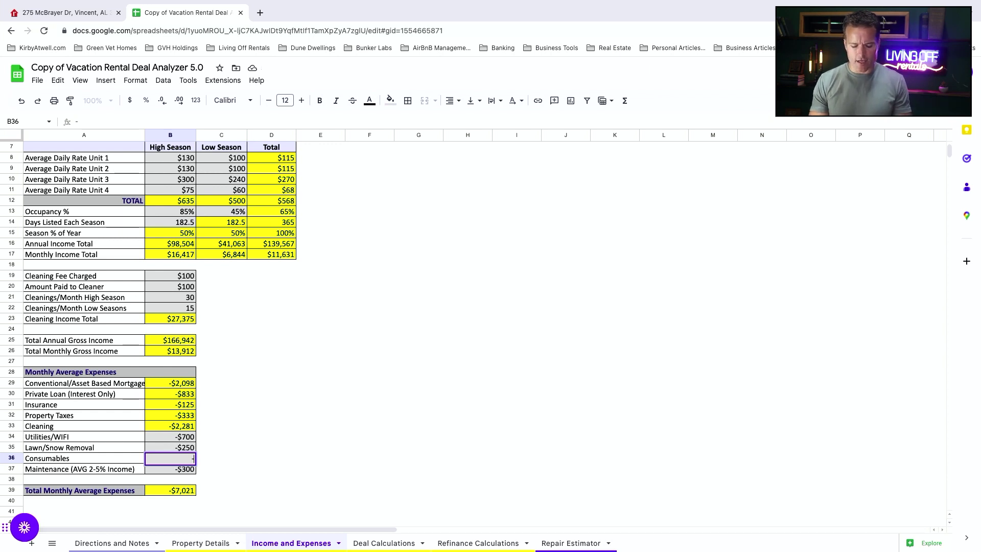
pyautogui.write('00')
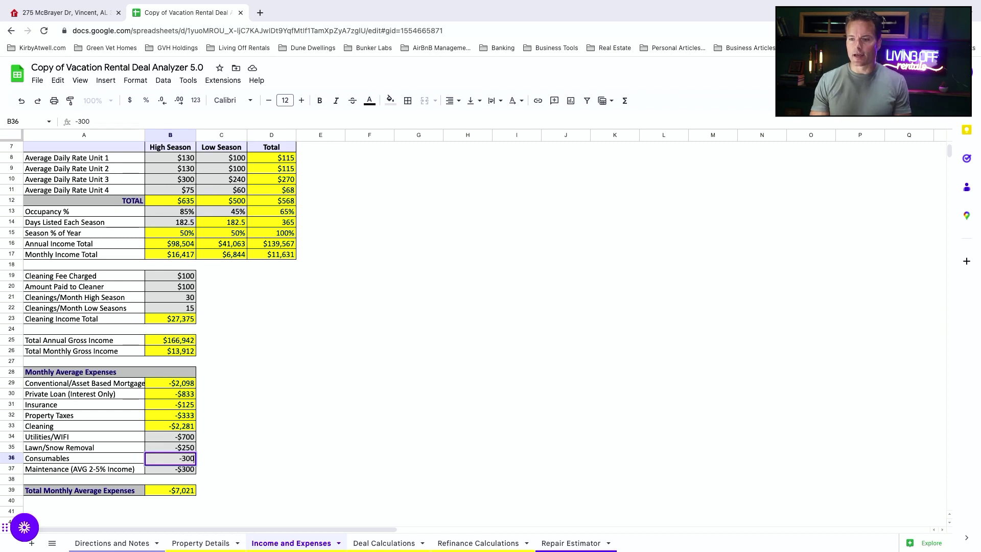
pyautogui.press('Tab')
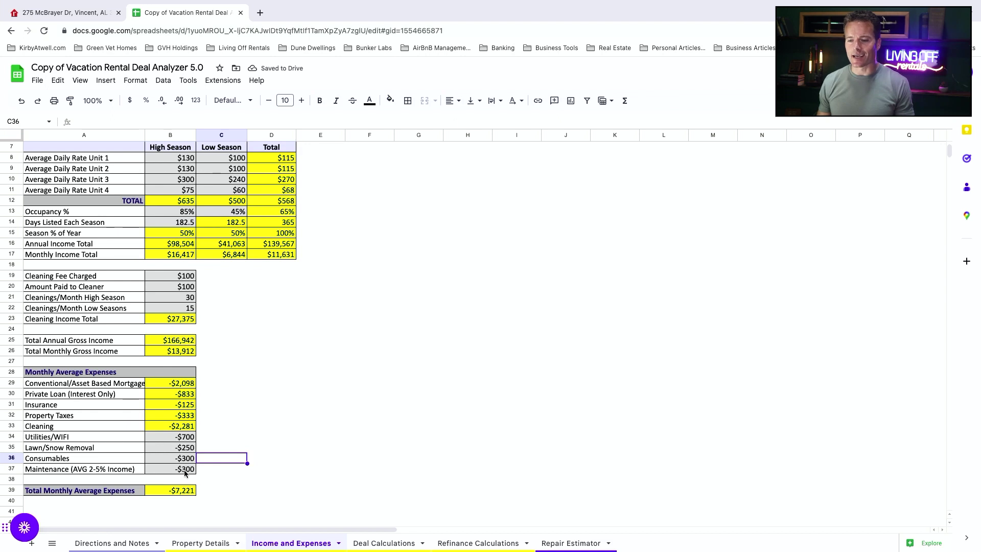
# Step: View Deal Calculations: $80,295.15 annual net cash flow and 60.37% cash-on-cash return
pyautogui.click(384, 543)
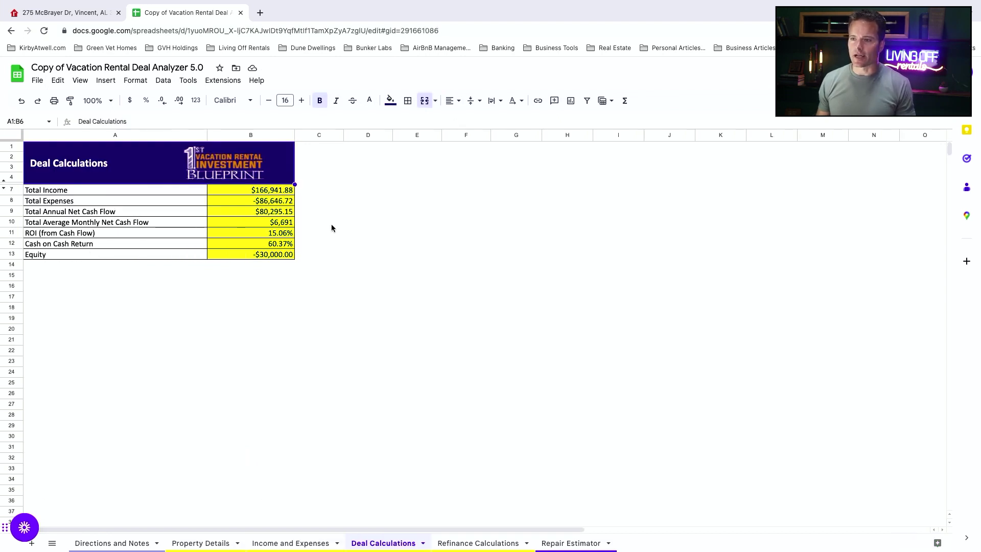
pyautogui.click(302, 542)
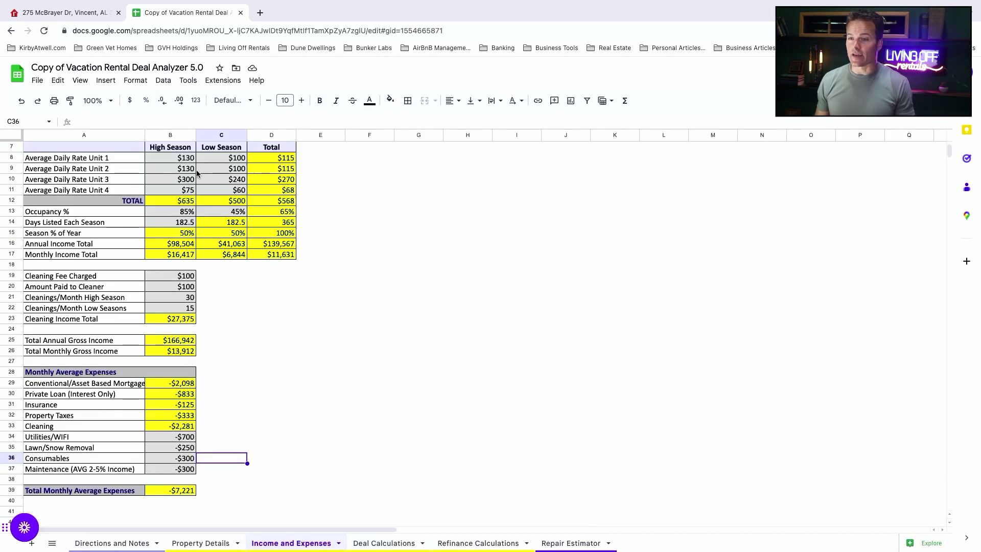
pyautogui.click(384, 542)
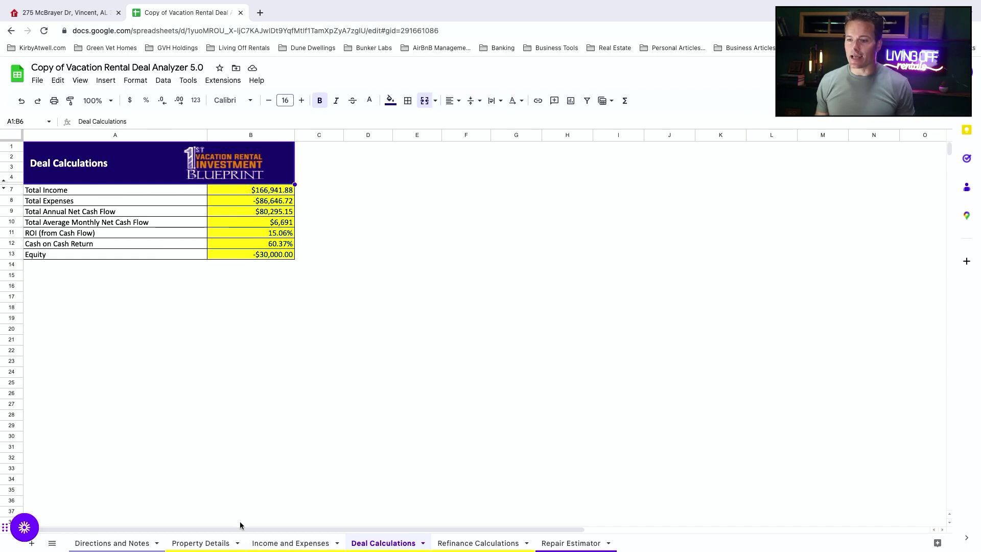
# Step: Review the purchase price, repair costs and furnishing costs in B6, B11 and B12
pyautogui.click(124, 544)
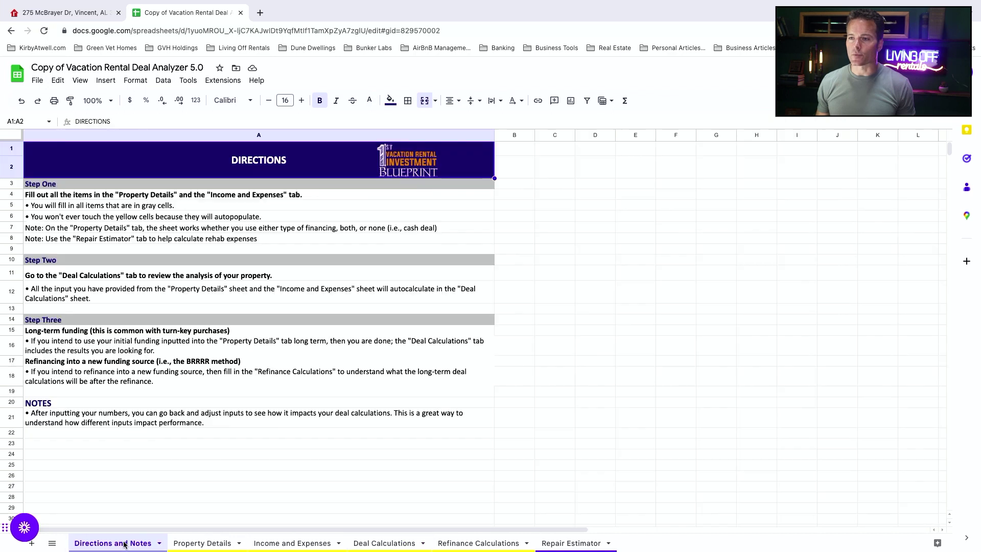
pyautogui.click(183, 544)
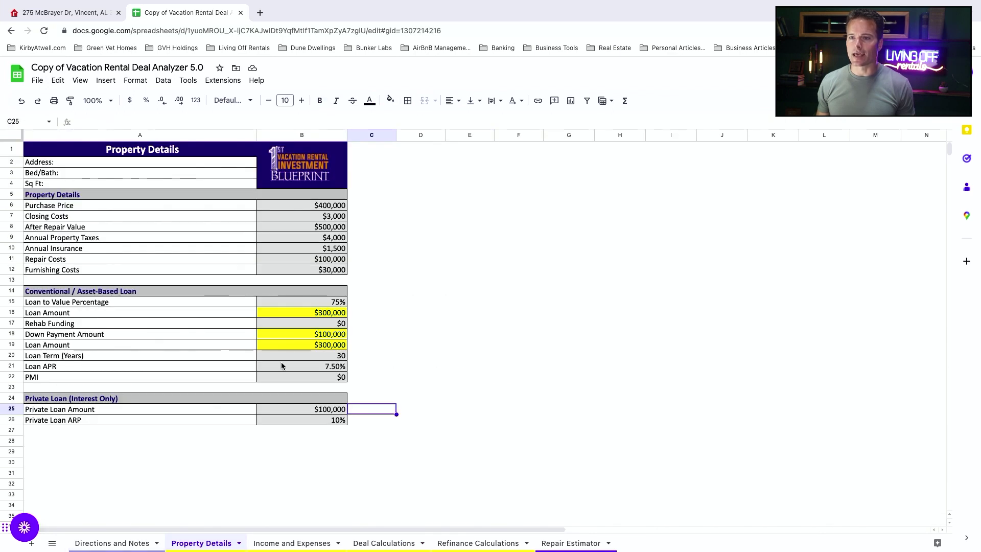
pyautogui.click(326, 209)
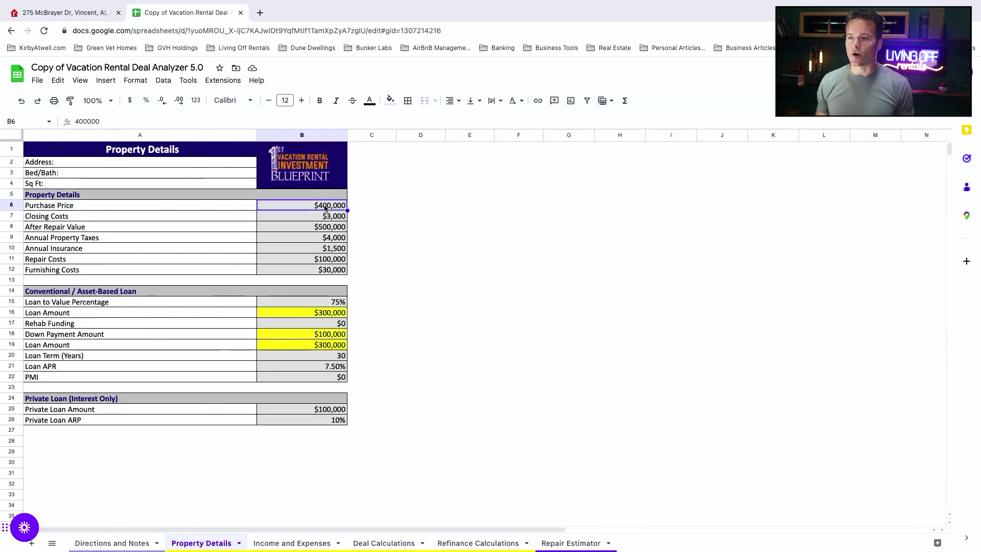
pyautogui.click(319, 256)
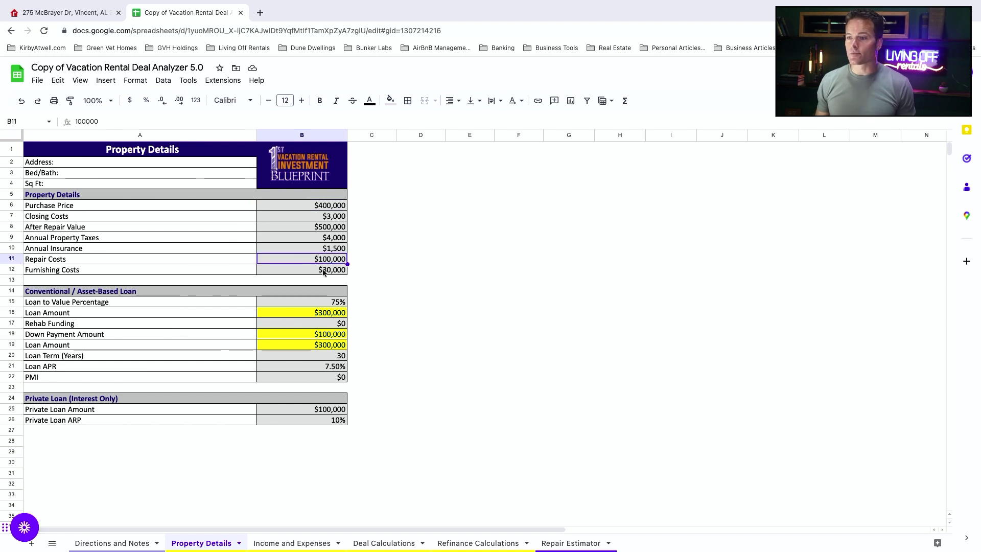
pyautogui.click(325, 272)
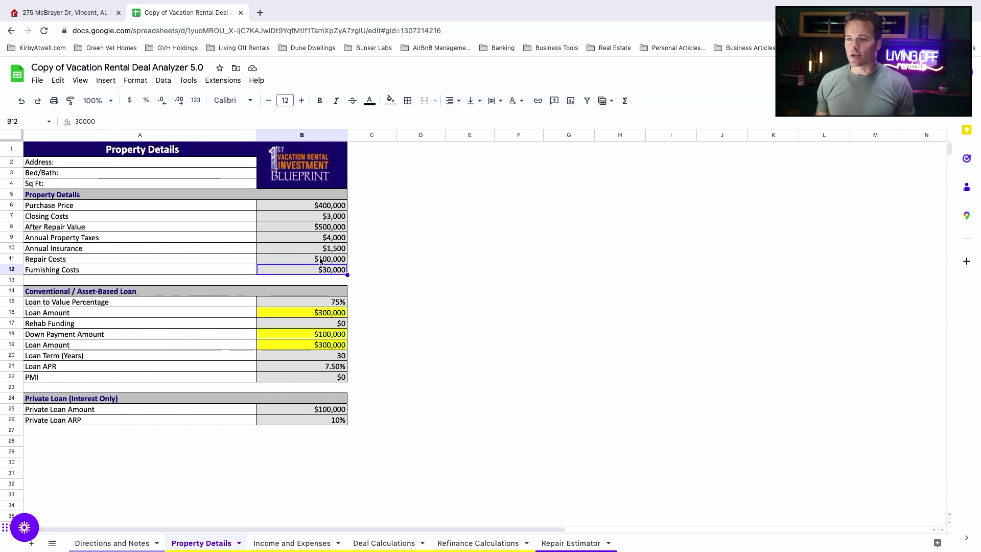
# Step: Return to the Deal Calculations sheet to review $166,941.88 total income, $80,295.15 net cash flow, and 60.37% return
pyautogui.click(387, 544)
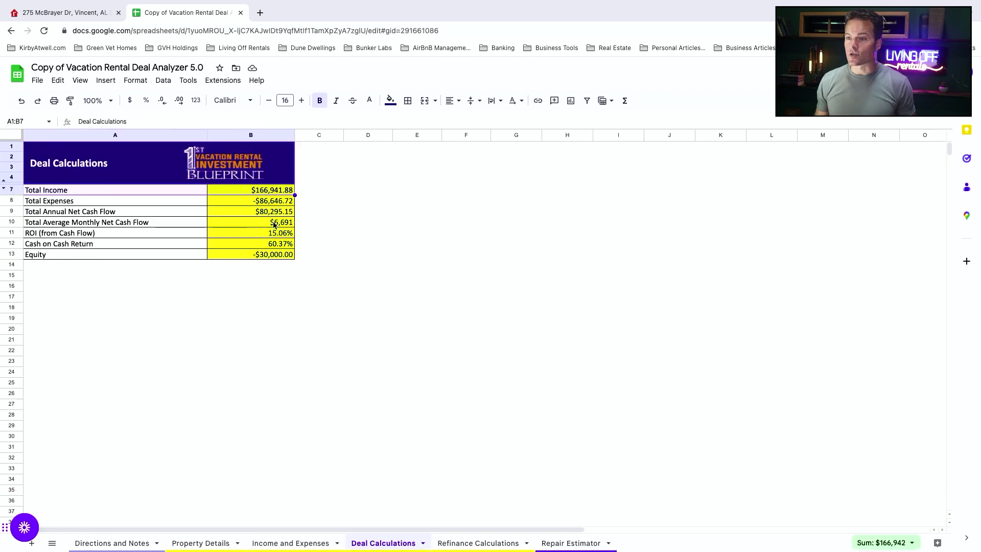